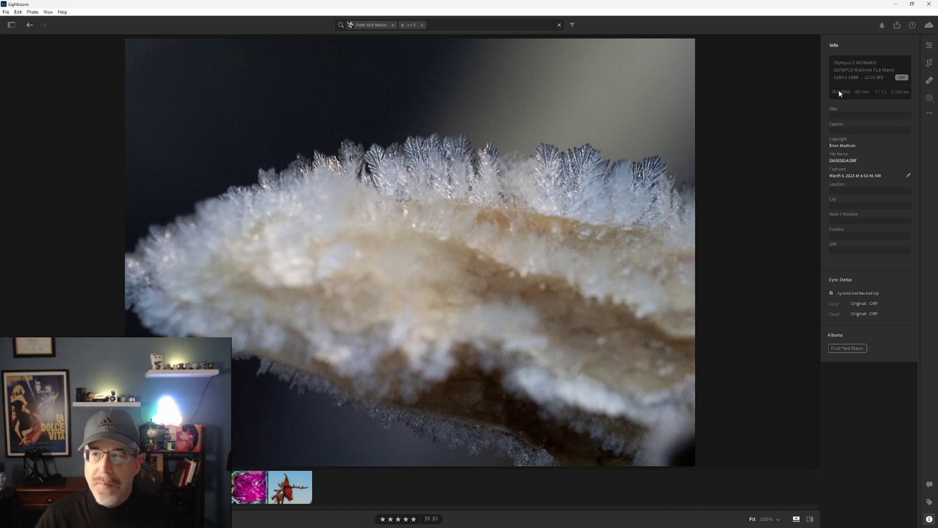
Browse the frost macro photos, inspect the orange leaf shot at 100%, and stop on the dark red frosted leaf.
key(Right)
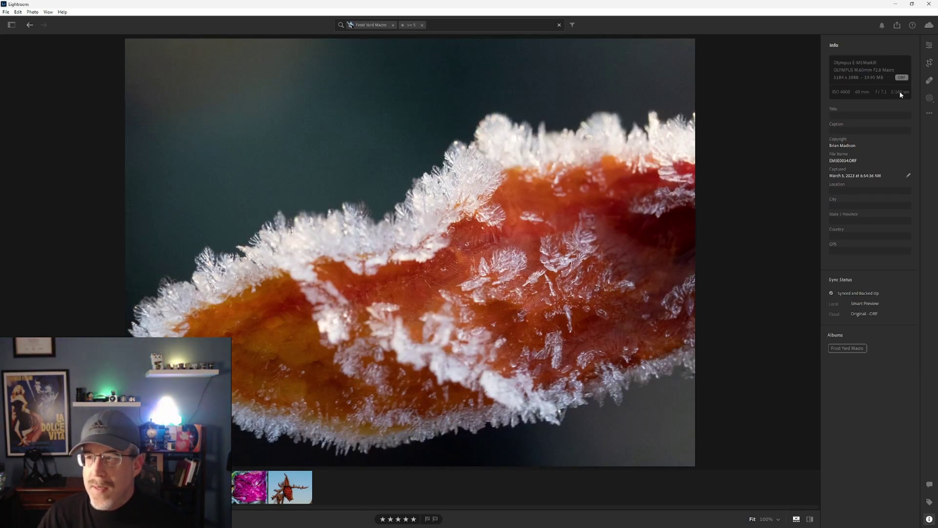
click(356, 201)
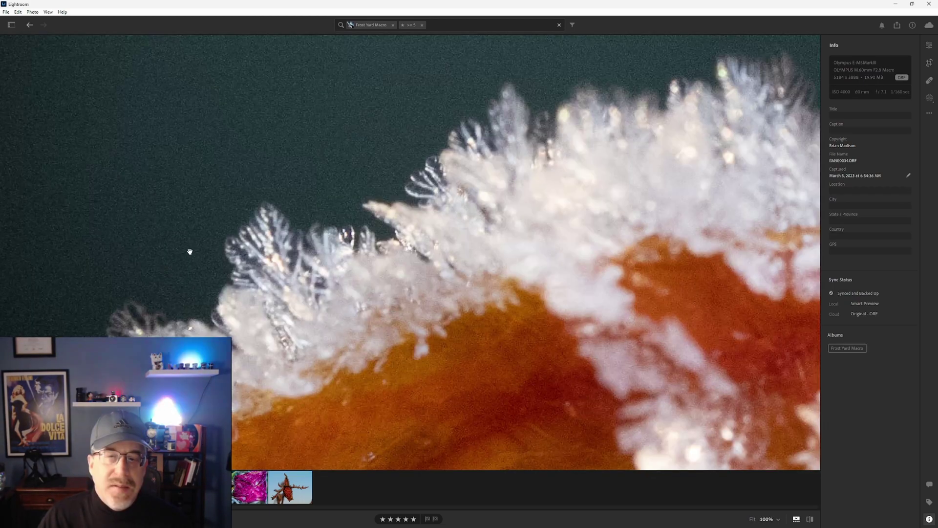
click(189, 251)
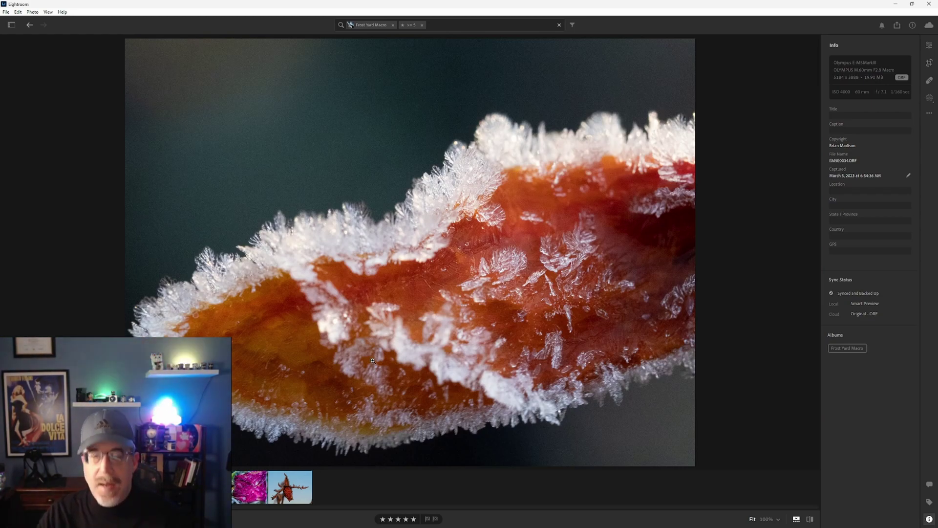
key(Right)
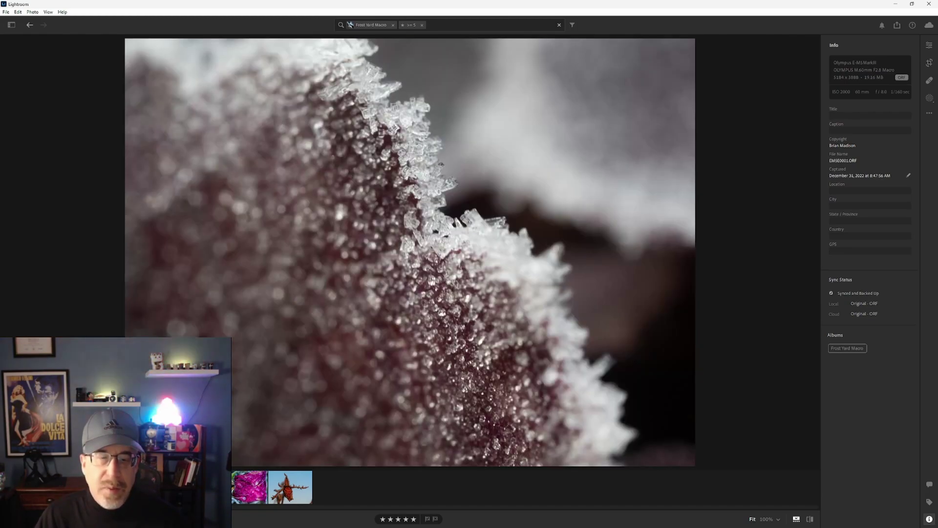
key(Right)
key(Left)
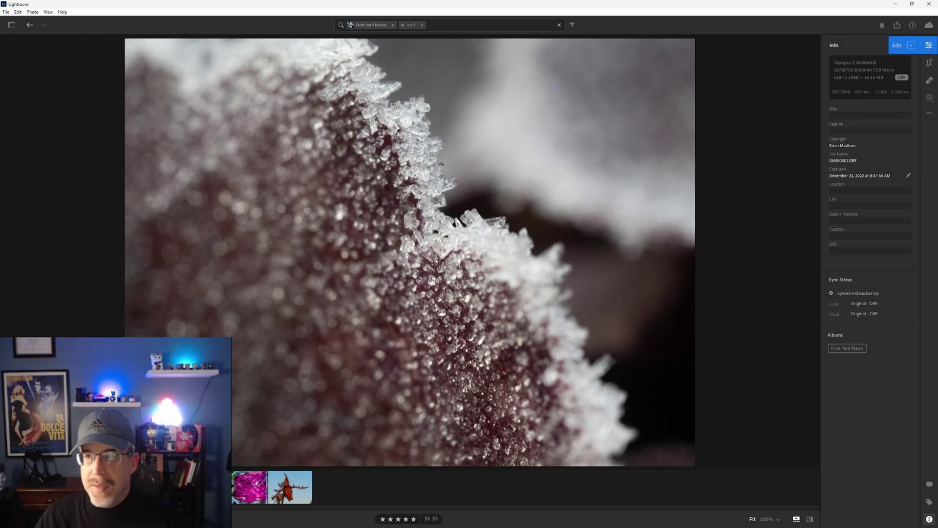
Start editing the dark red frosted leaf photo and change its profile to Camera Muted.
key(e)
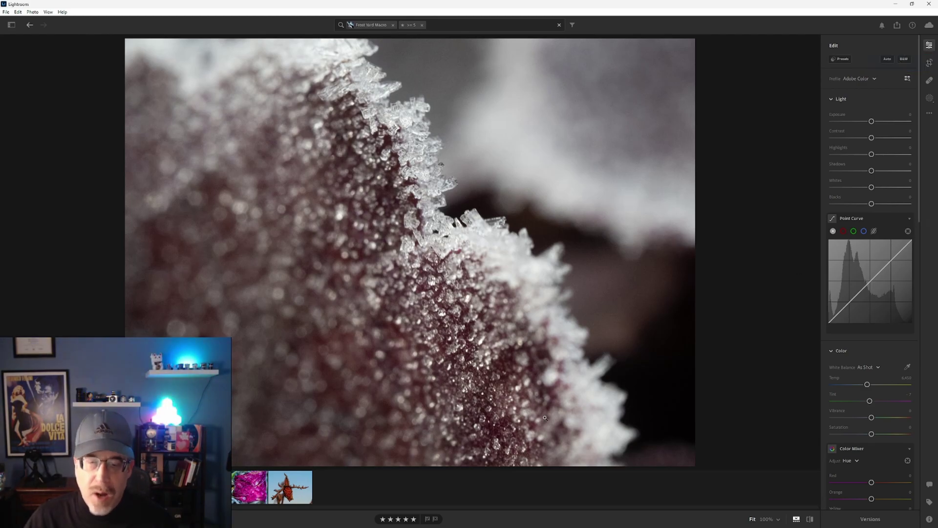
click(860, 78)
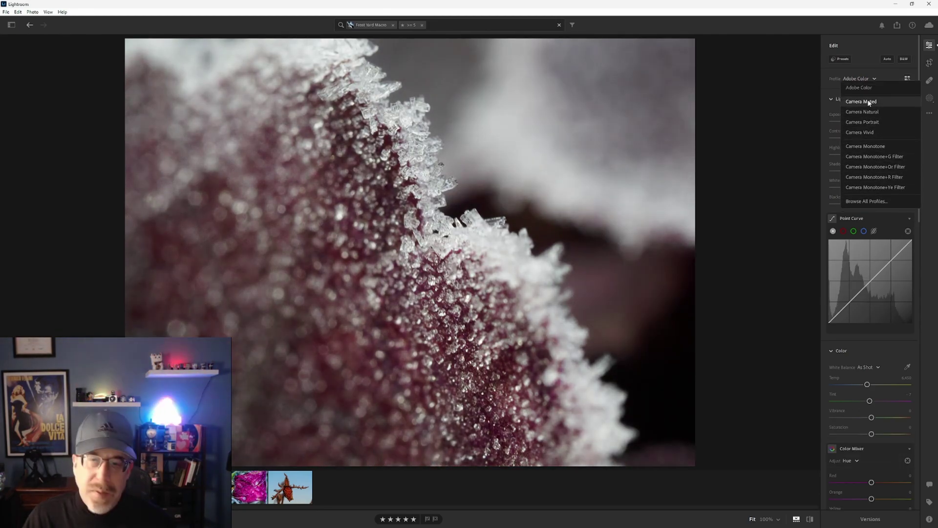
click(871, 102)
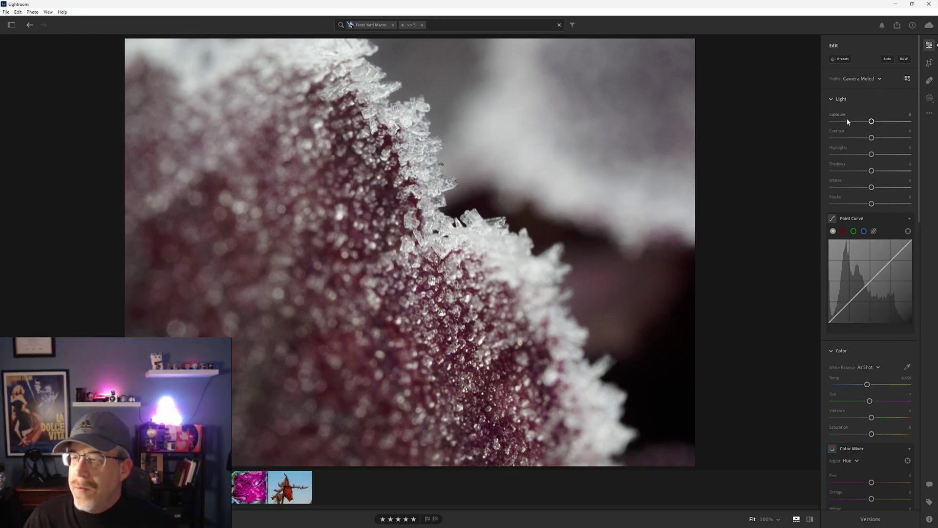
Try the automatic edit settings on the photo and undo them.
click(887, 59)
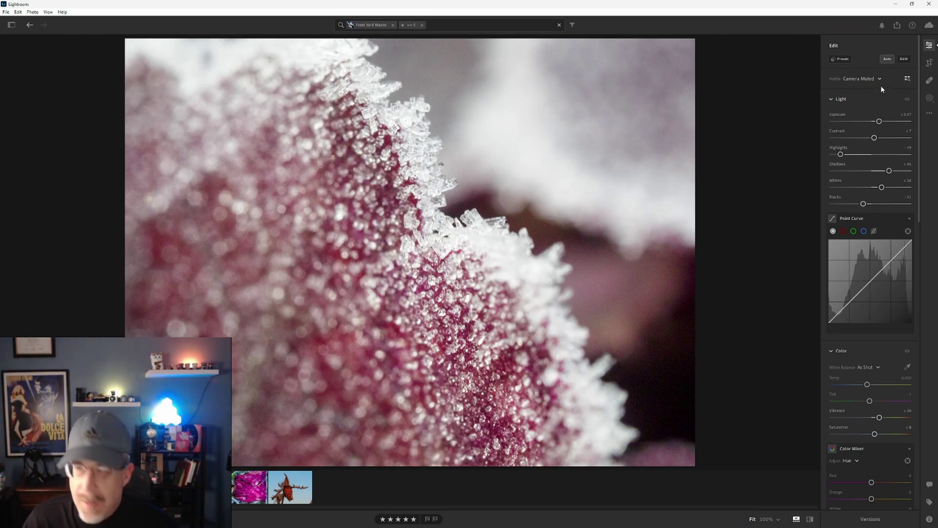
key(ctrl+z)
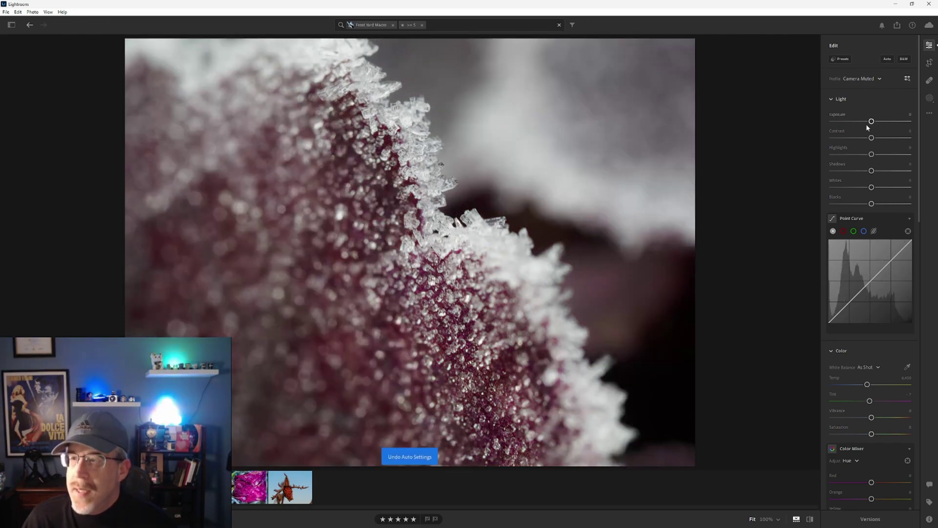
Adjust the light with Exposure 0, Contrast +18, Highlights -18, Shadows -24, Whites +11 and Blacks -16.
drag(872, 123, 865, 174)
double_click(873, 122)
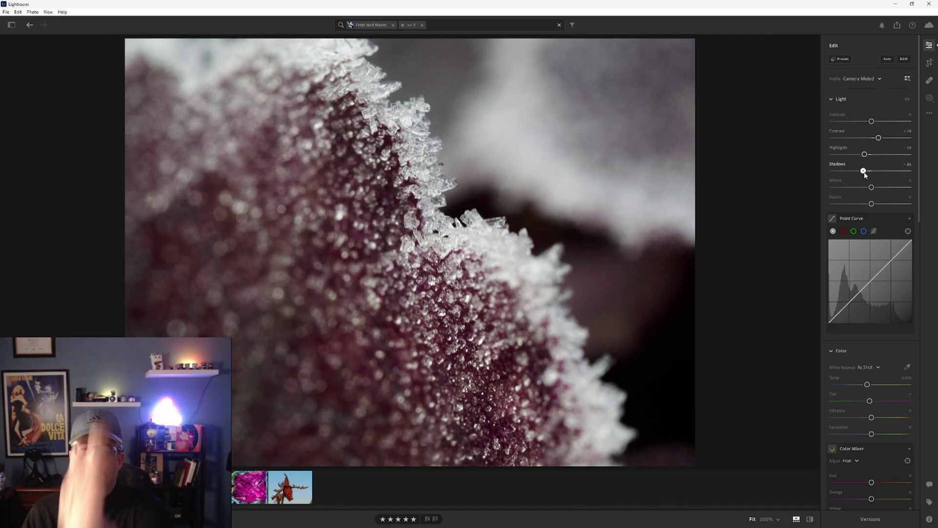
drag(865, 174, 858, 172)
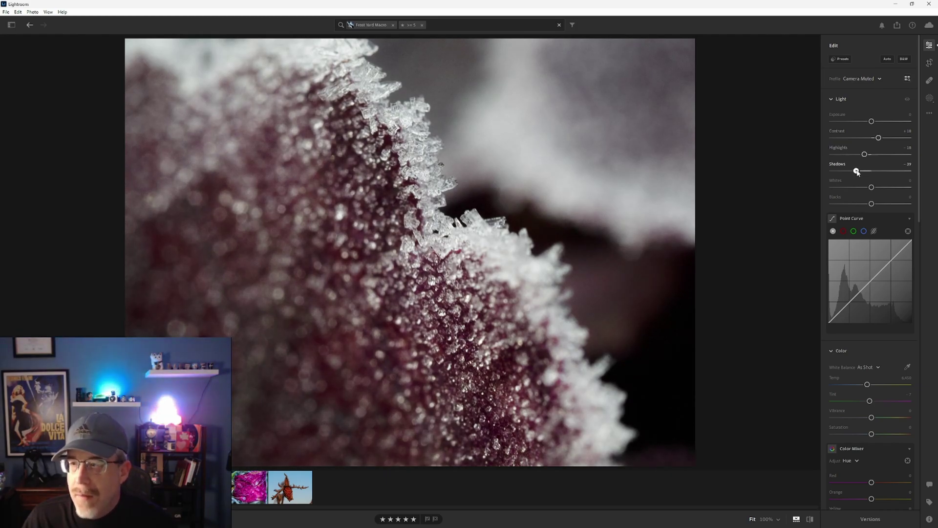
drag(858, 172, 866, 204)
alt+click(879, 187)
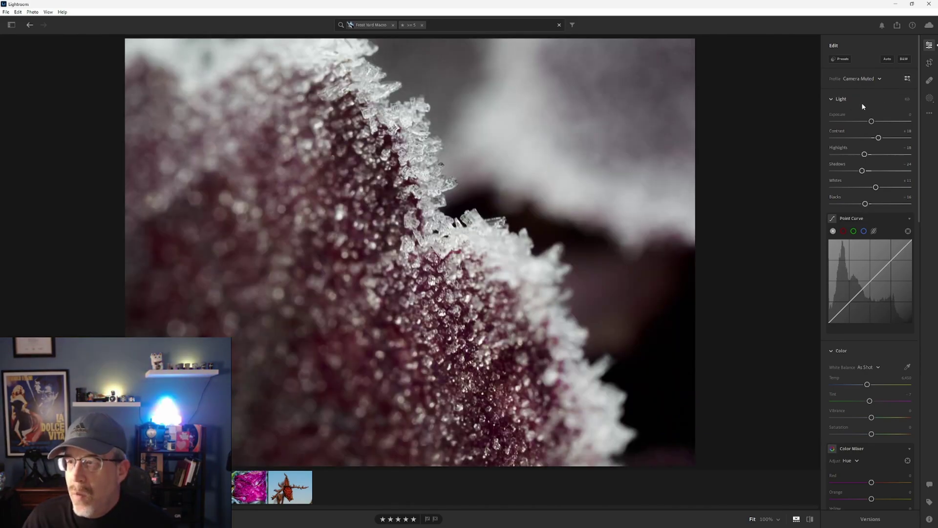
Compare the photo with and without the light adjustments, and against the unedited original.
click(908, 100)
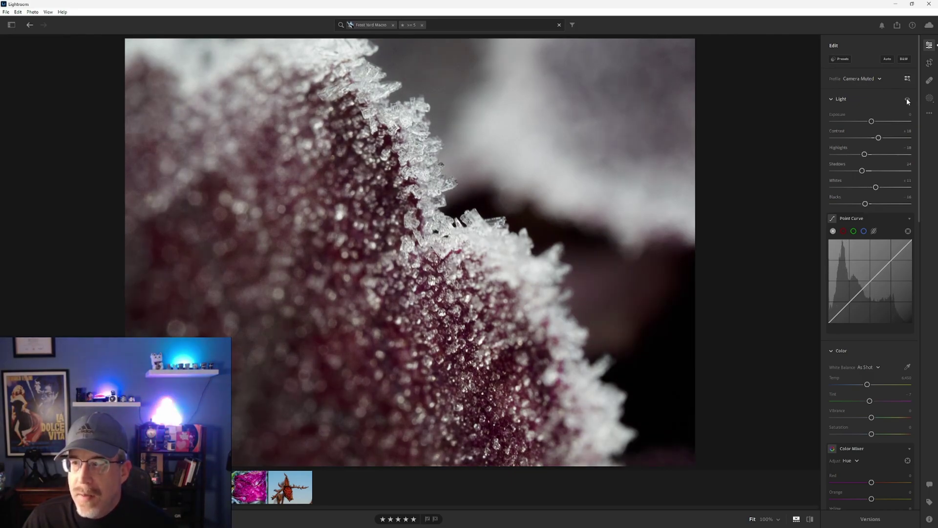
click(908, 99)
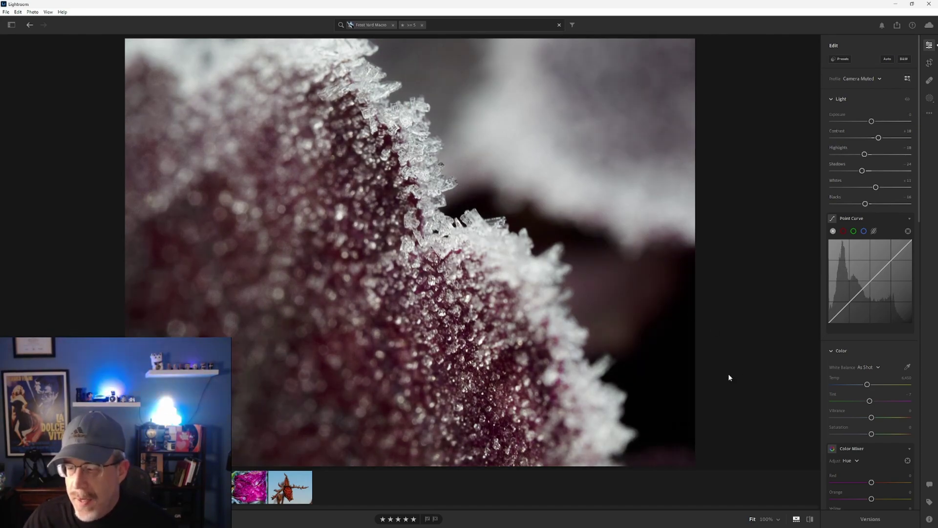
click(811, 521)
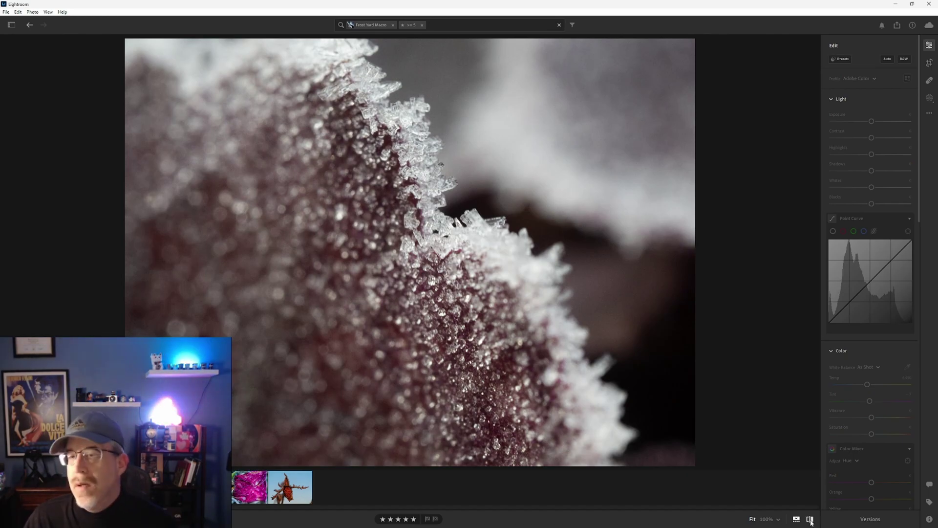
click(811, 521)
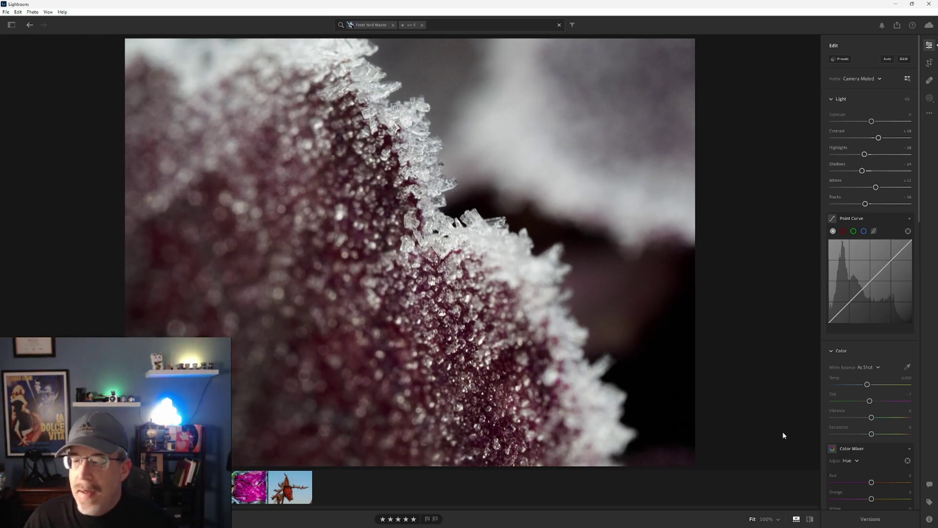
Keep the As Shot white balance and shift the Color Mixer hues by targeted adjustment: Red about +35, Orange about +13, Yellow about -12.
scroll(860, 342, down, 2)
click(868, 314)
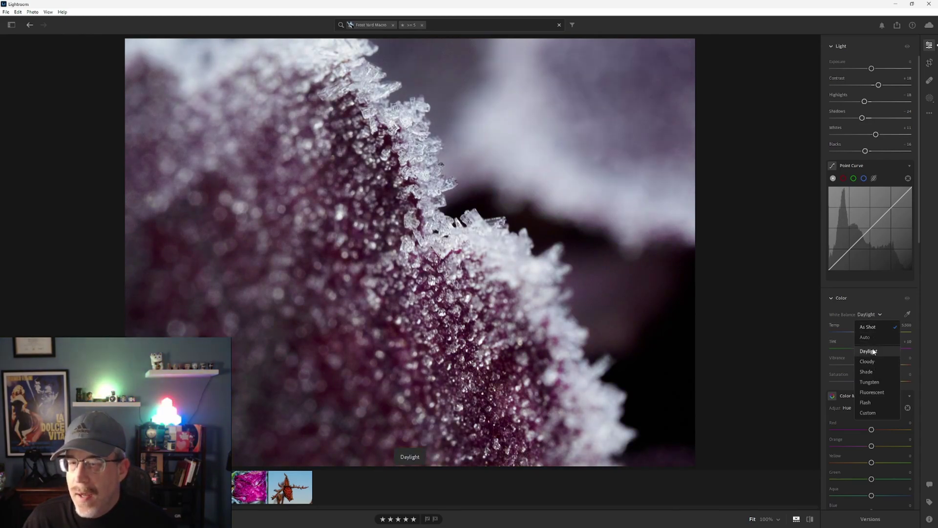
click(852, 264)
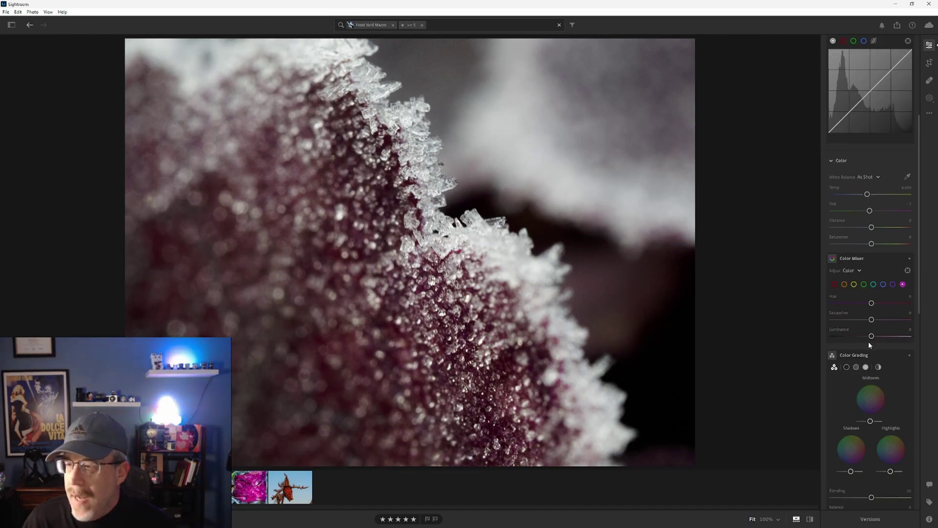
scroll(869, 342, down, 1)
click(851, 218)
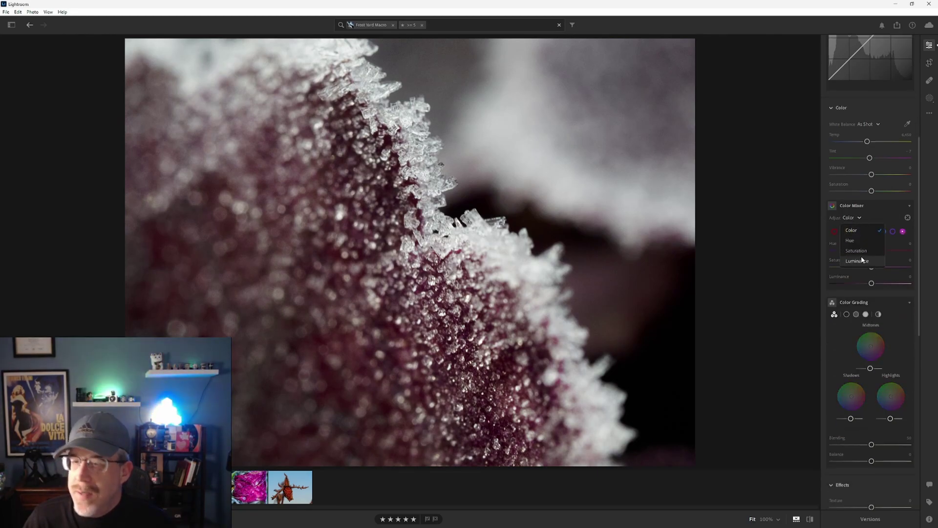
click(851, 240)
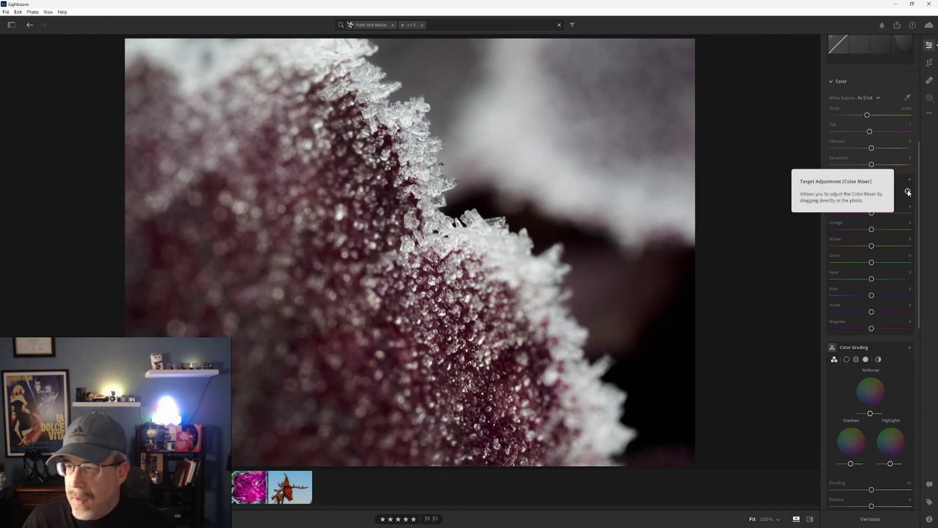
click(907, 191)
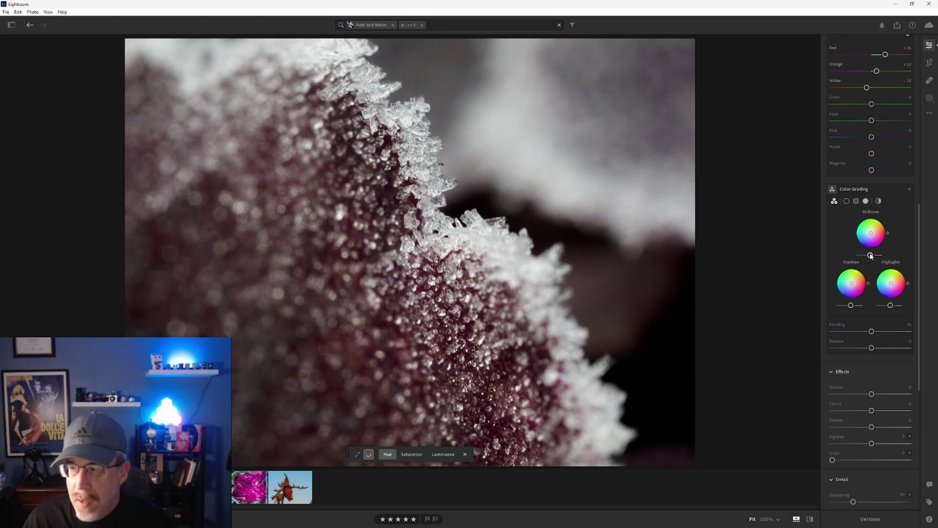
Darken the shadows' luminance in Color Grading, leave the midtones neutral, and compare the grading with its effect off.
drag(870, 255, 873, 255)
drag(851, 305, 845, 306)
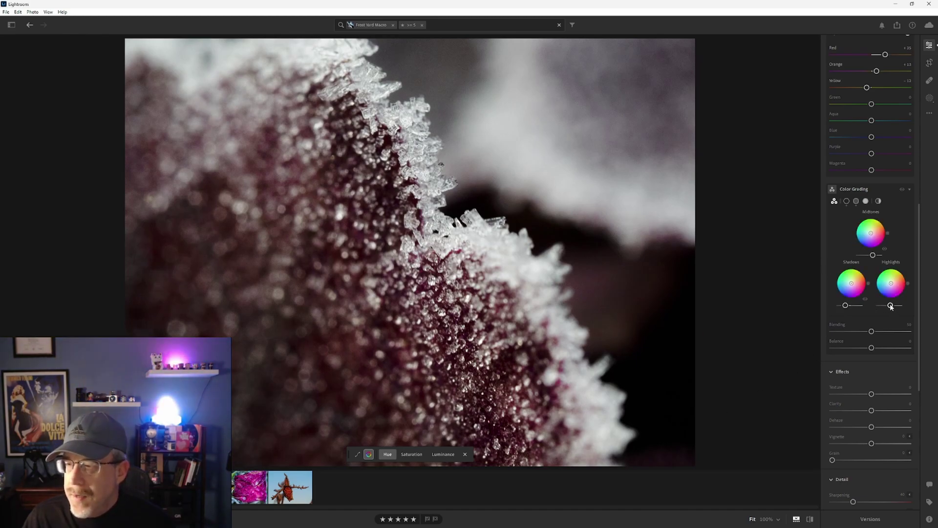
click(902, 189)
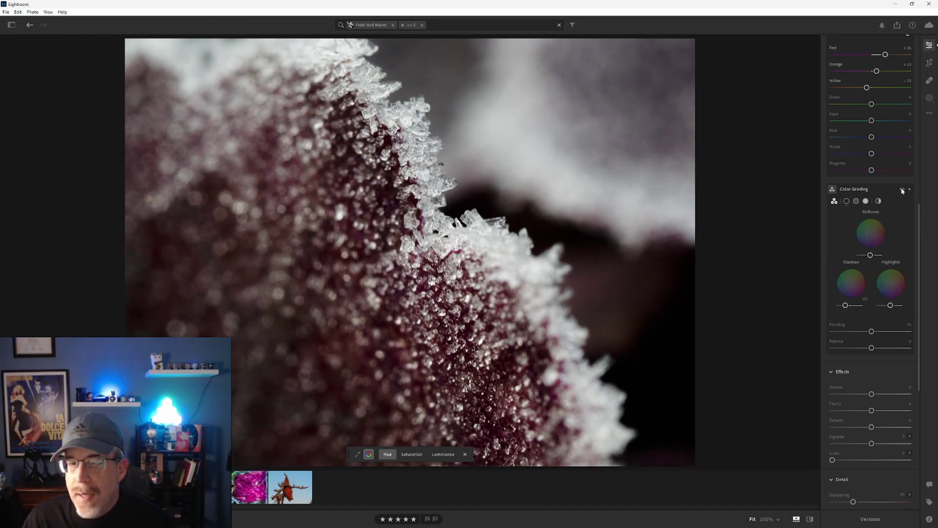
Set Dehaze to +8 and enable lens corrections for the photo.
scroll(881, 393, down, 1)
scroll(888, 399, down, 4)
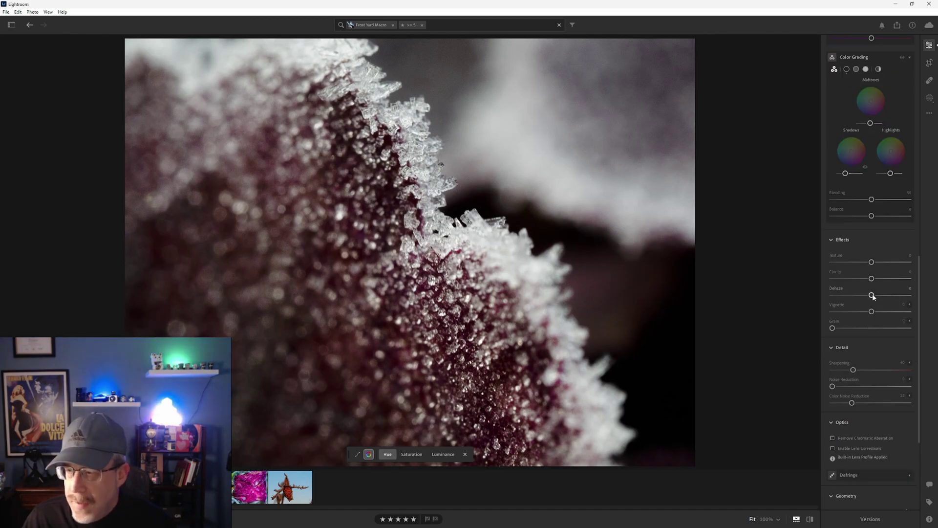
drag(873, 296, 875, 297)
scroll(835, 255, down, 6)
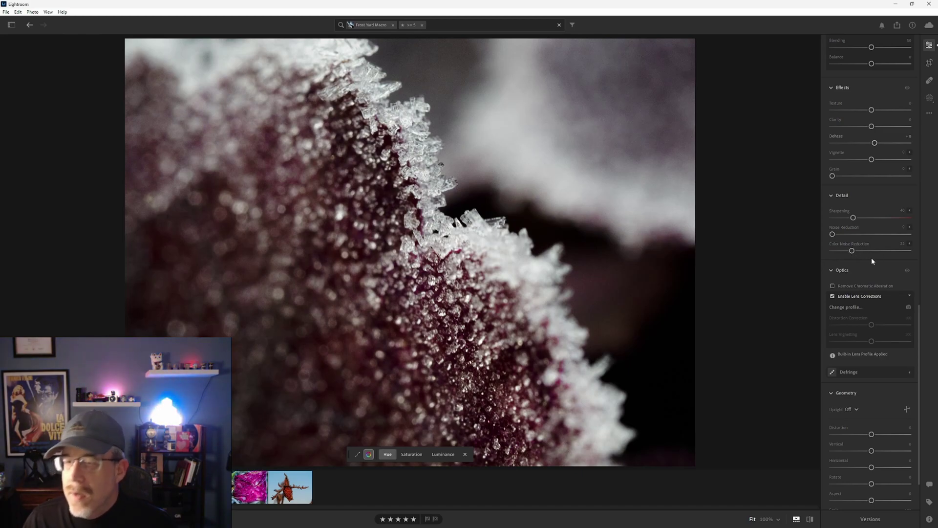
Crop the photo at its original aspect ratio to the upper-right area, cutting away the blurred left side and the lower edge.
click(929, 62)
drag(128, 272, 194, 272)
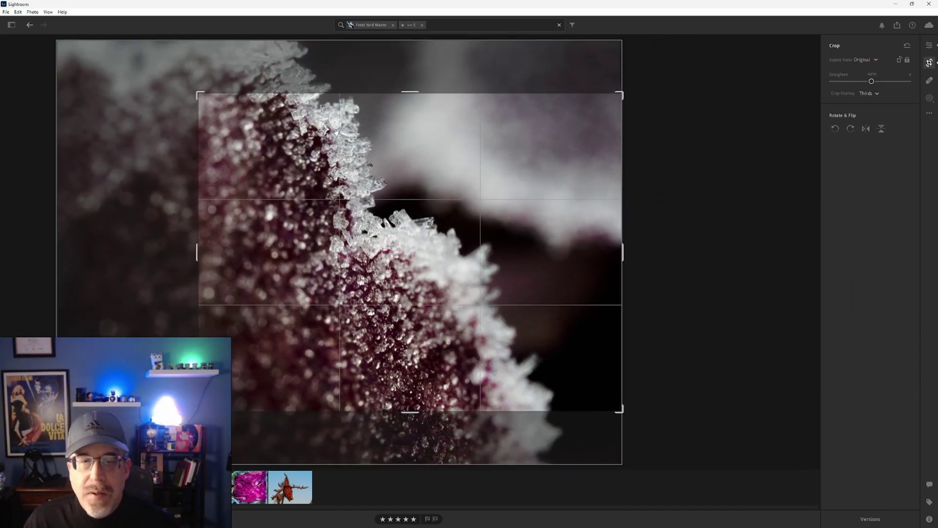
drag(383, 140, 383, 191)
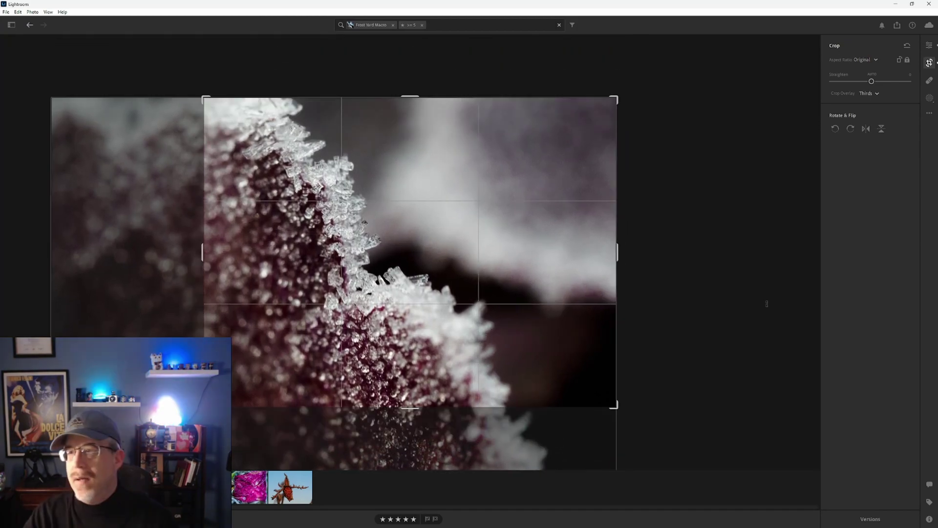
click(858, 60)
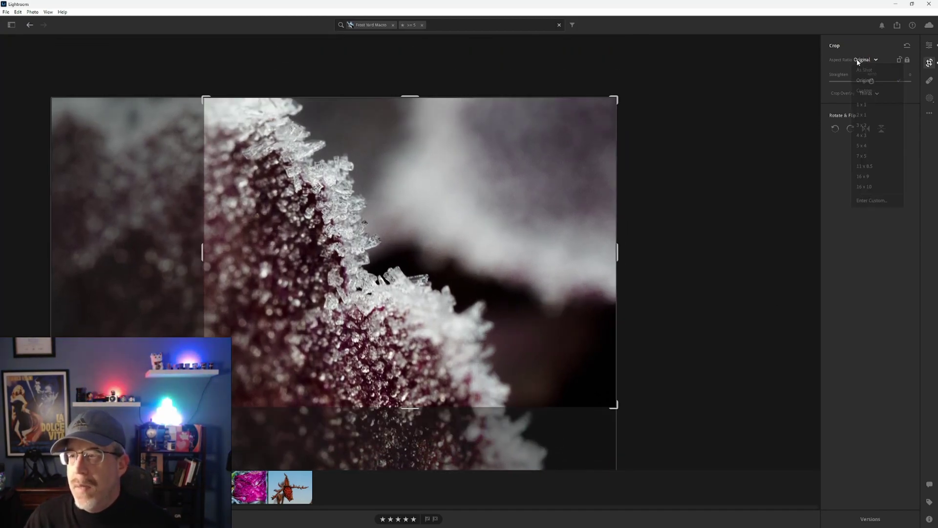
click(860, 59)
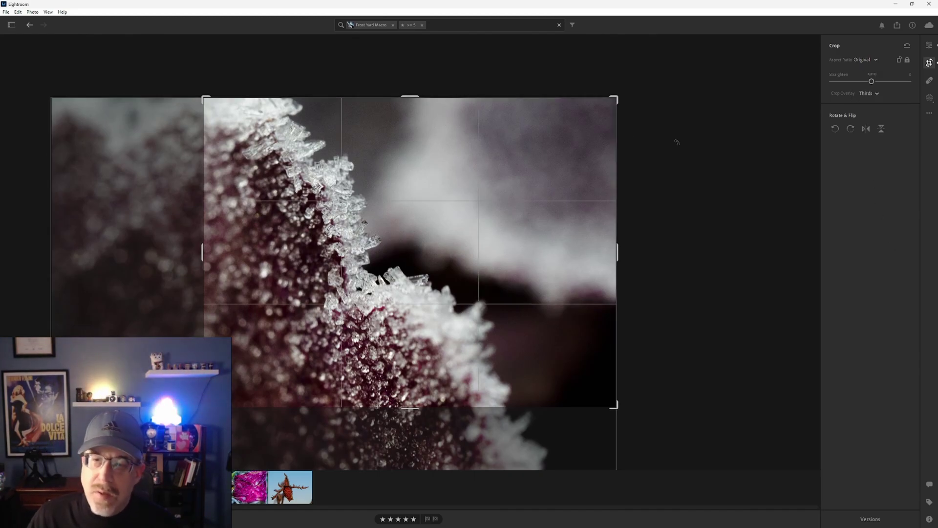
key(Return)
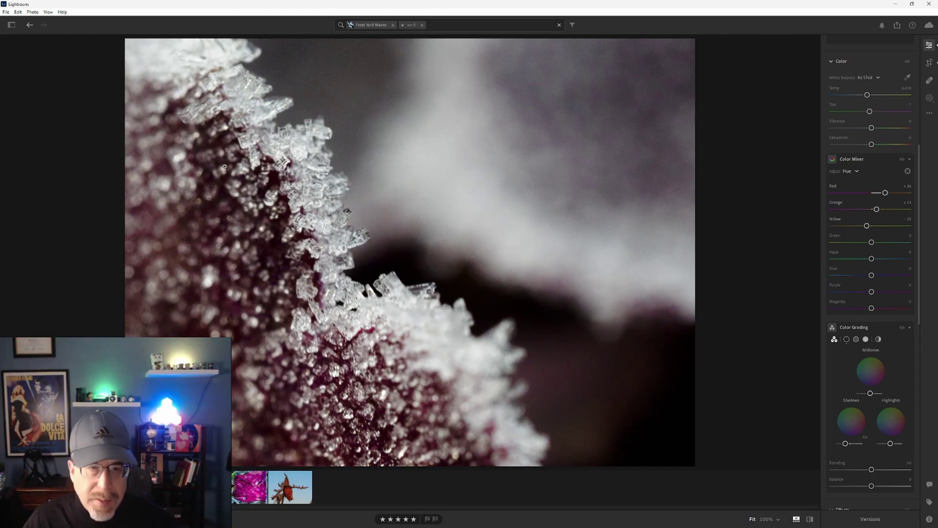
Send the cropped photo from Lightroom to Photoshop for further editing.
click(32, 13)
mouse_move(62, 11)
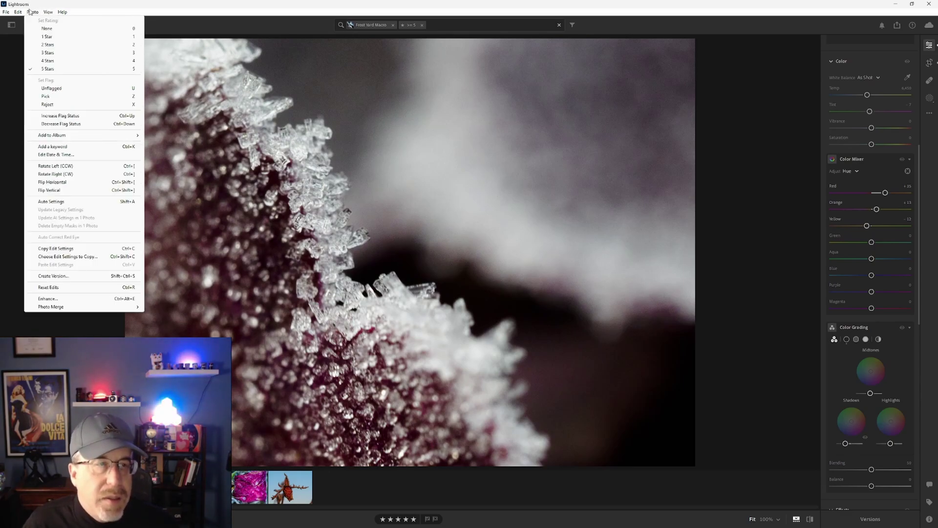
click(31, 13)
right_click(397, 177)
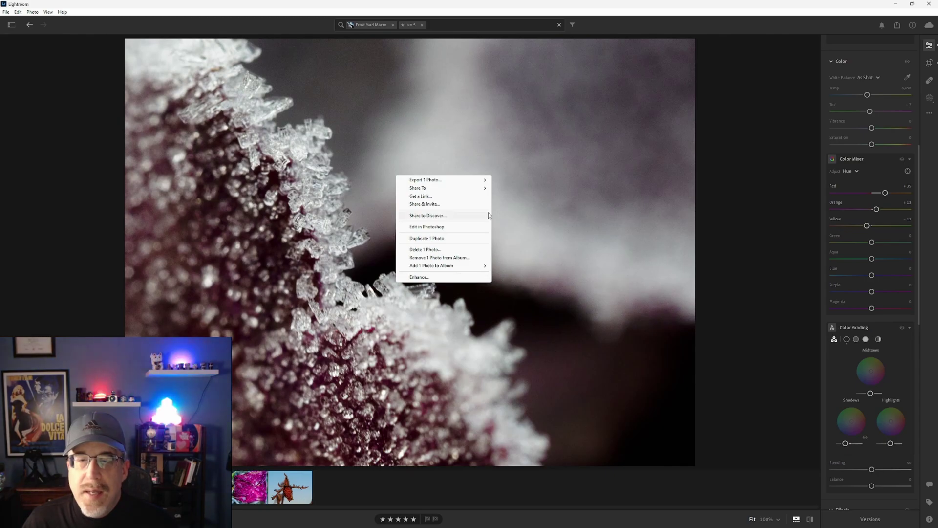
click(426, 227)
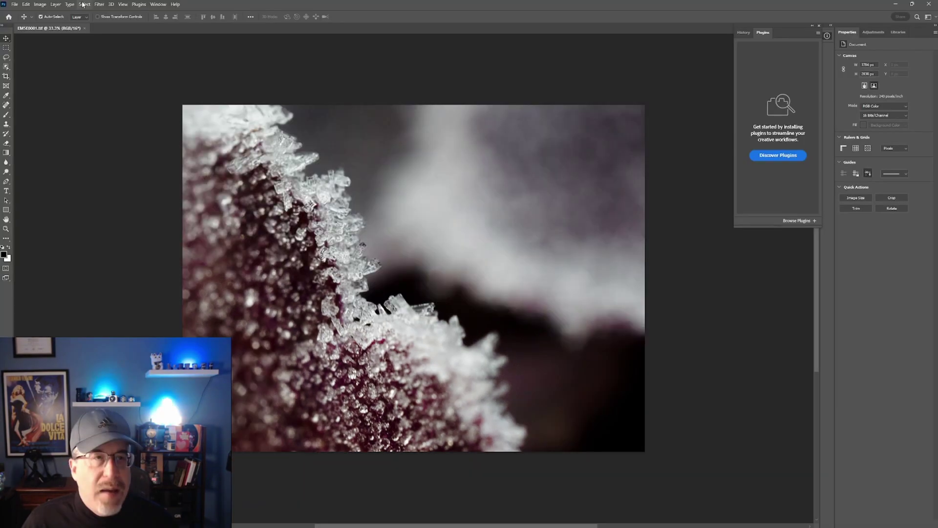
Open the photo in the Topaz Photo AI filter and examine the noise removal and sharpening along the frost crystals.
click(84, 4)
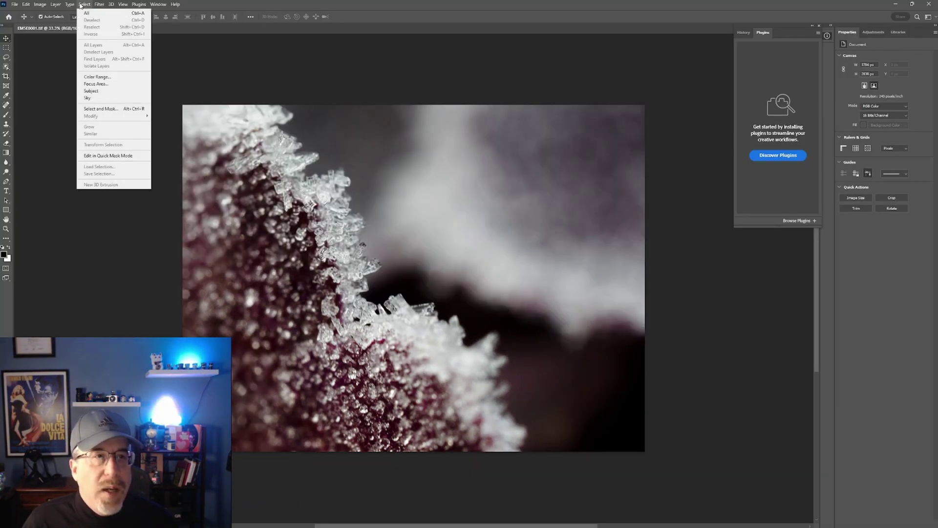
mouse_move(99, 6)
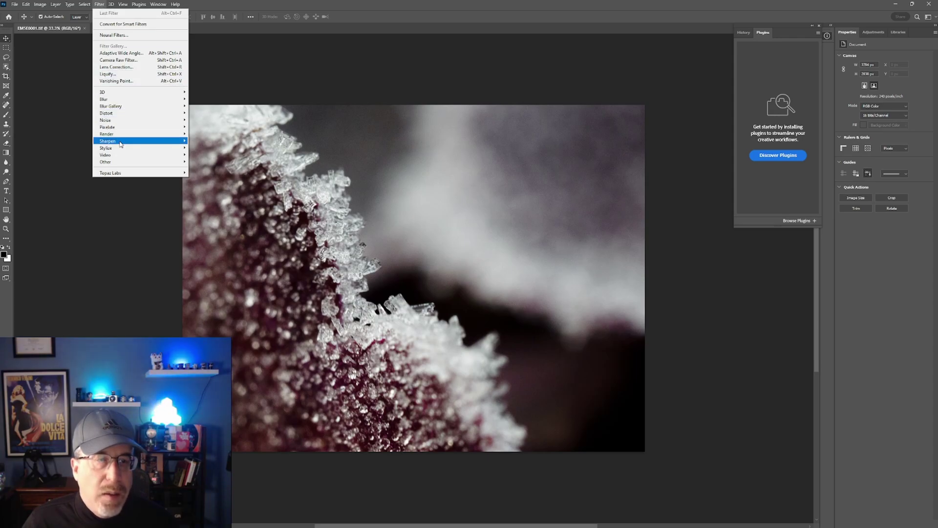
mouse_move(121, 174)
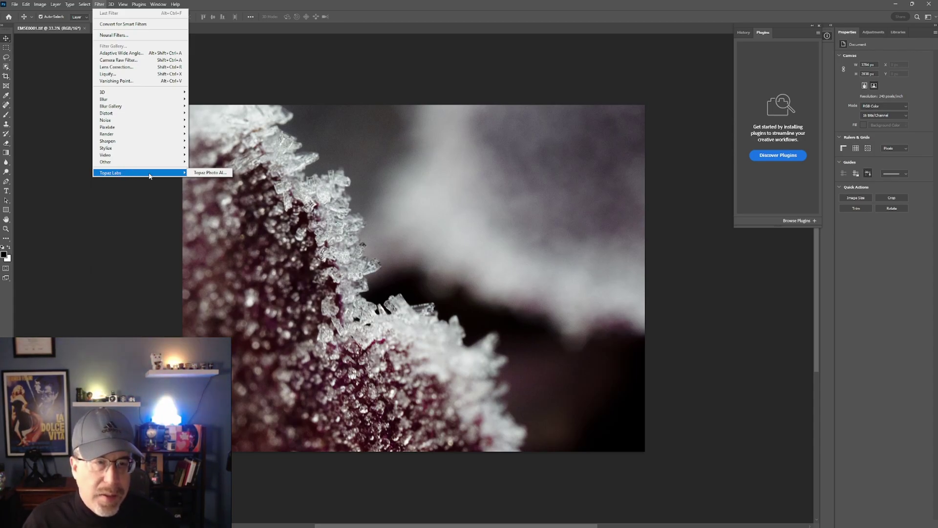
click(215, 174)
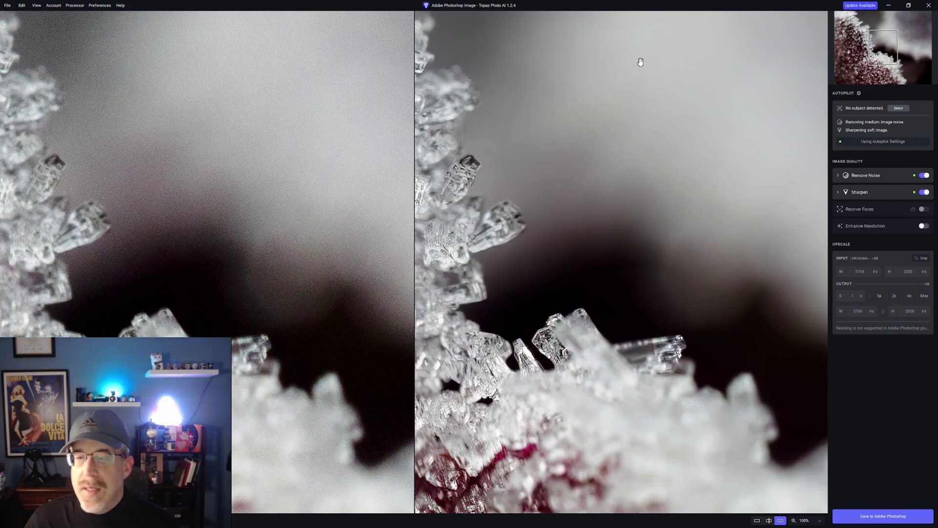
drag(566, 266, 582, 242)
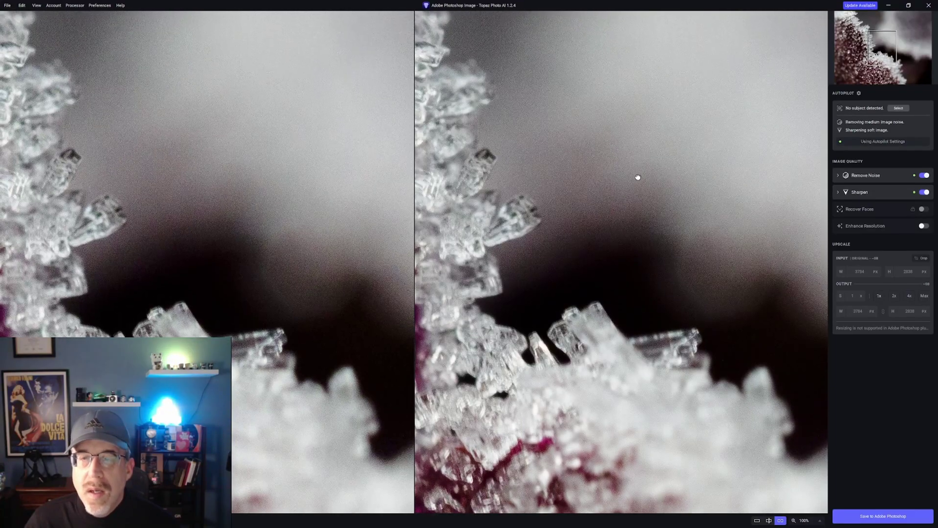
drag(637, 176, 611, 281)
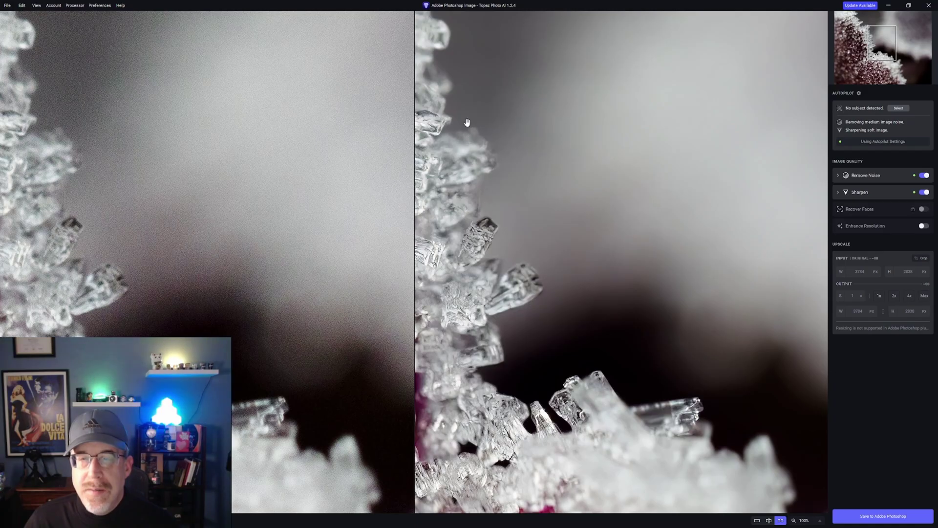
drag(466, 223, 531, 232)
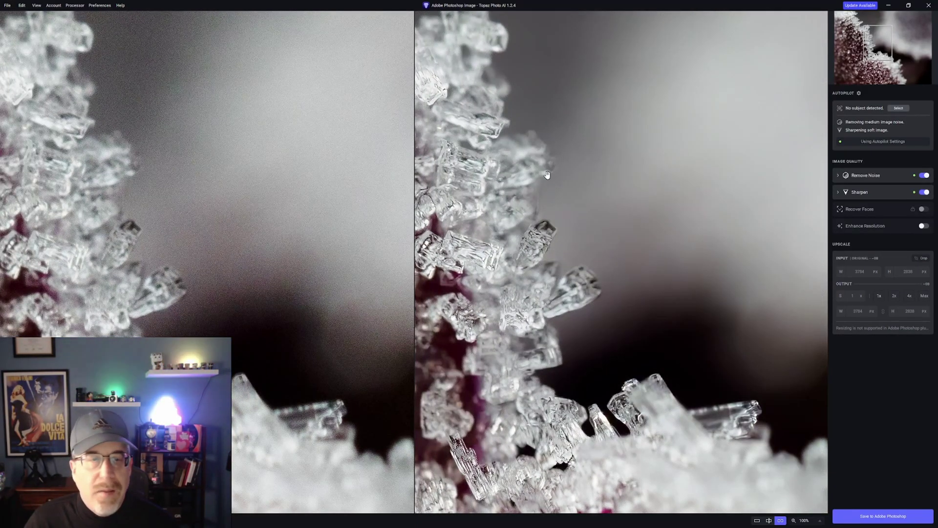
Try the Strong noise removal model, return to Normal, and check the blurred dark background beside the leaf.
click(839, 176)
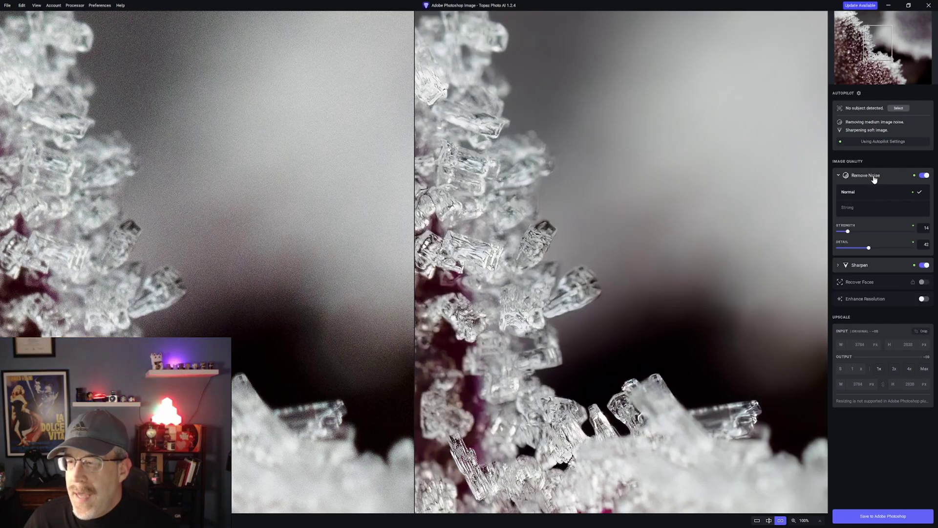
click(888, 204)
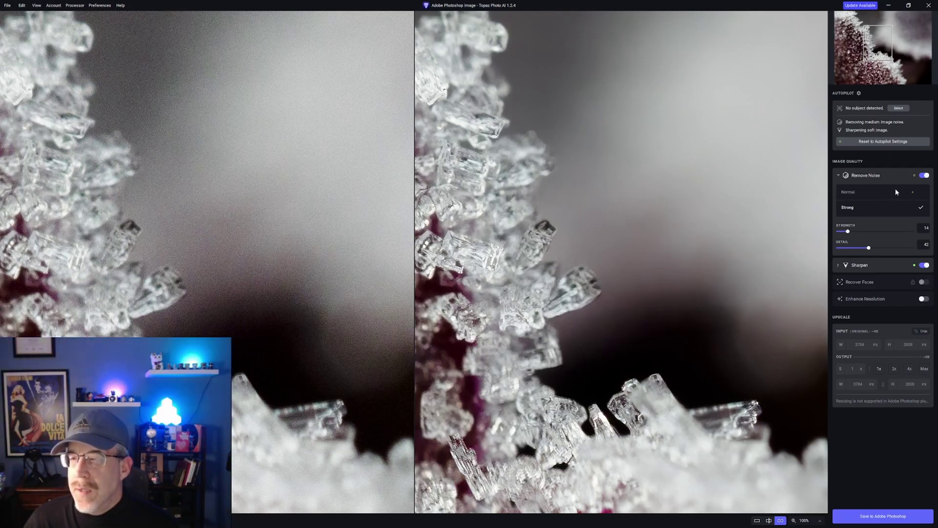
click(890, 192)
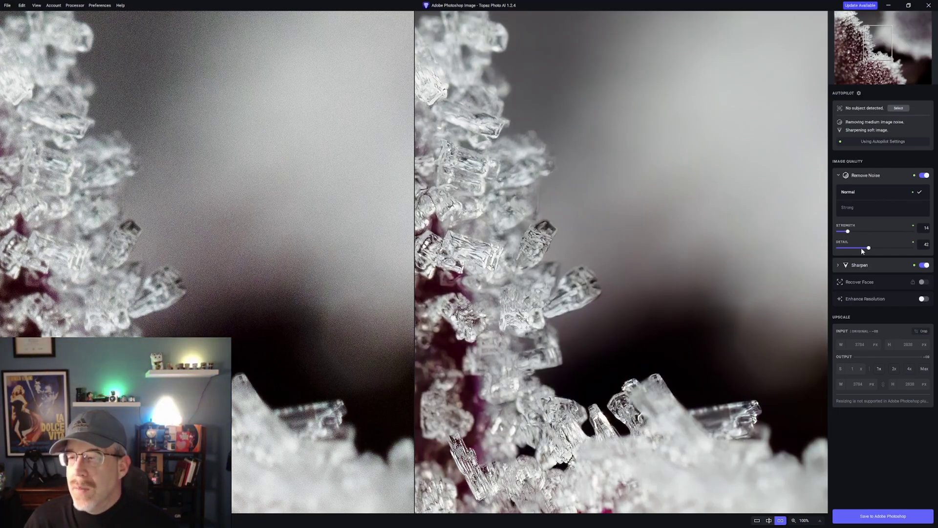
click(839, 176)
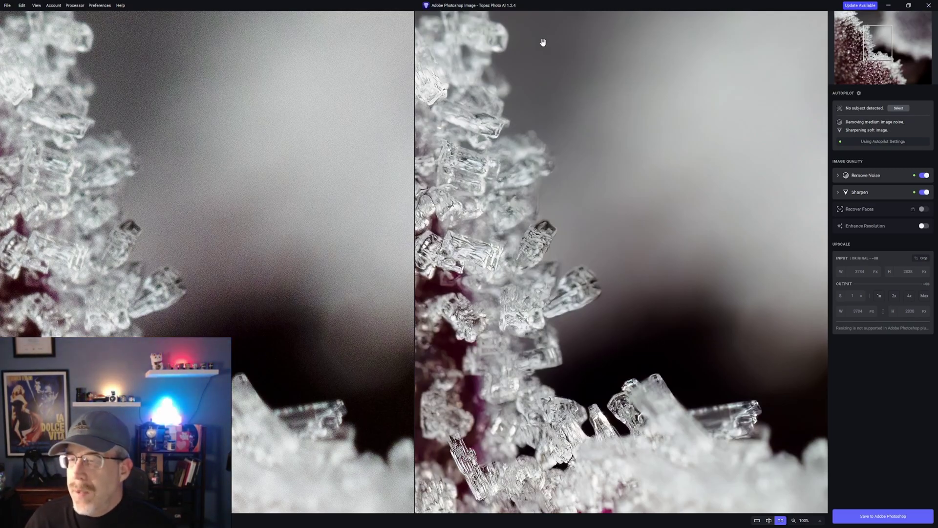
drag(687, 350, 576, 171)
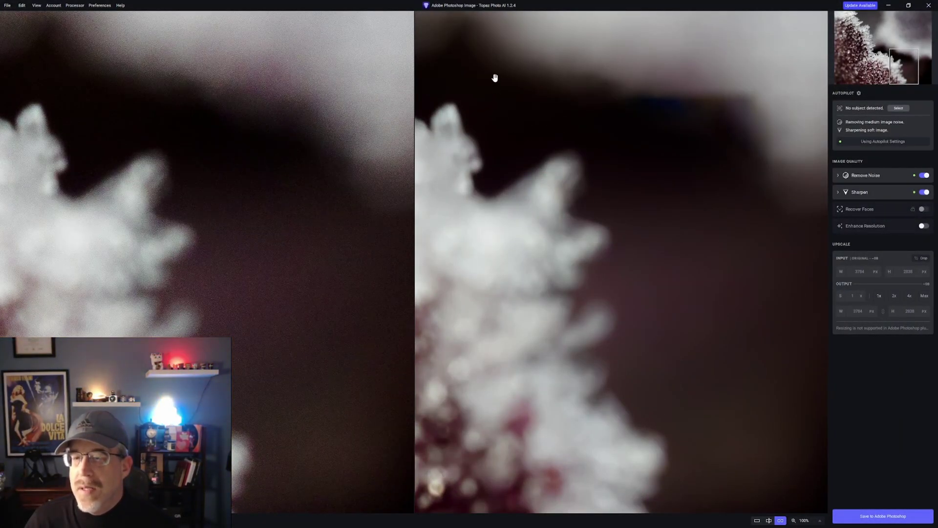
Try Lens Blur sharpening, switch the sharpening model to Motion Blur, and inspect the frost crystals up close.
click(838, 192)
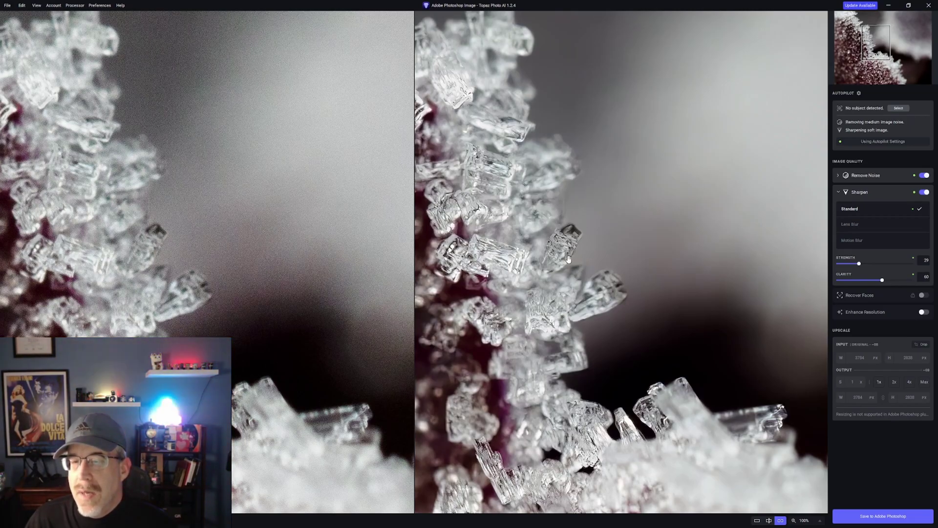
click(894, 224)
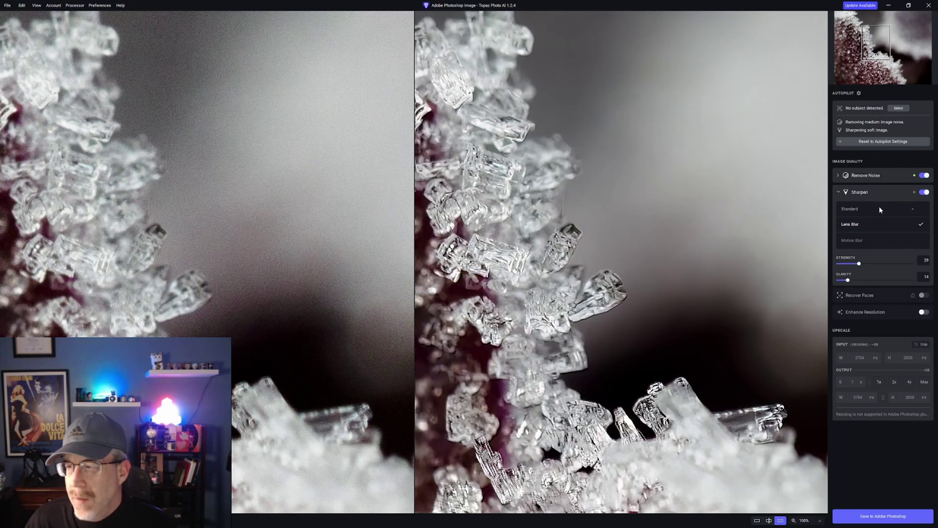
click(881, 242)
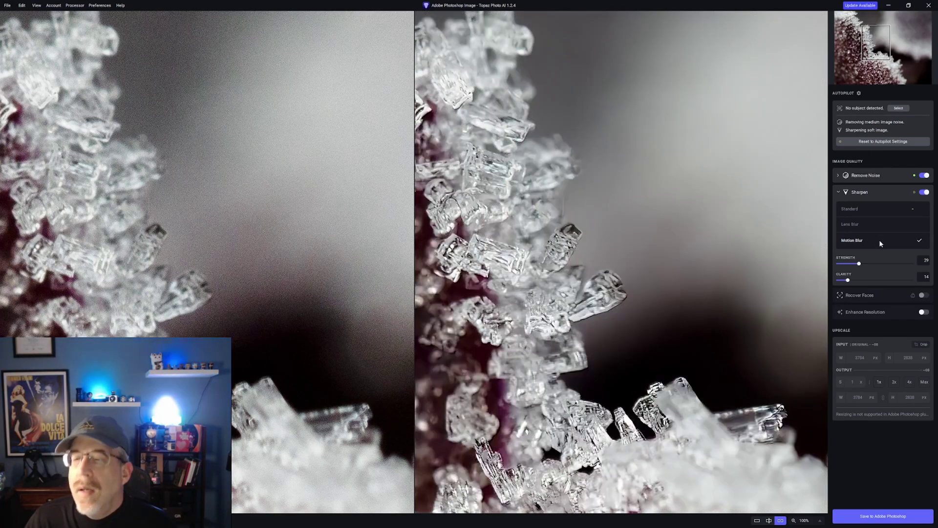
scroll(639, 234, up, 2)
drag(610, 237, 626, 240)
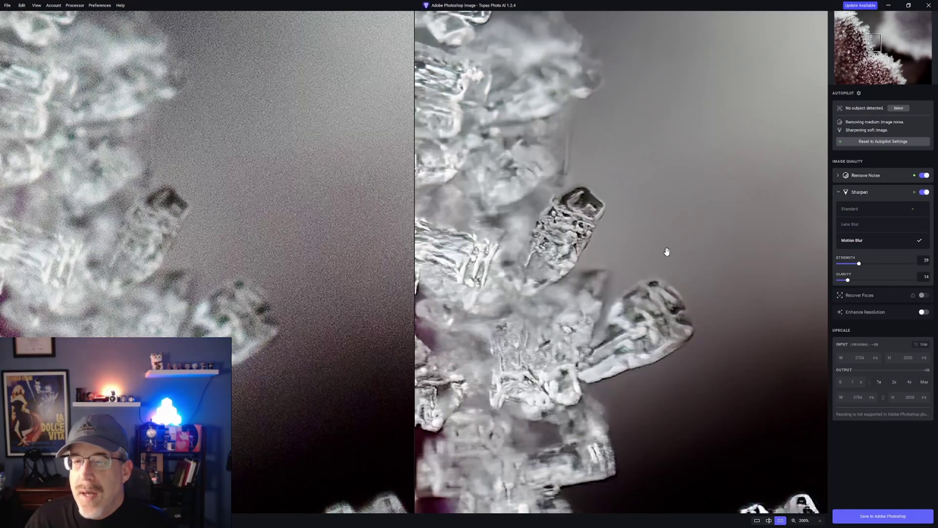
scroll(556, 158, down, 3)
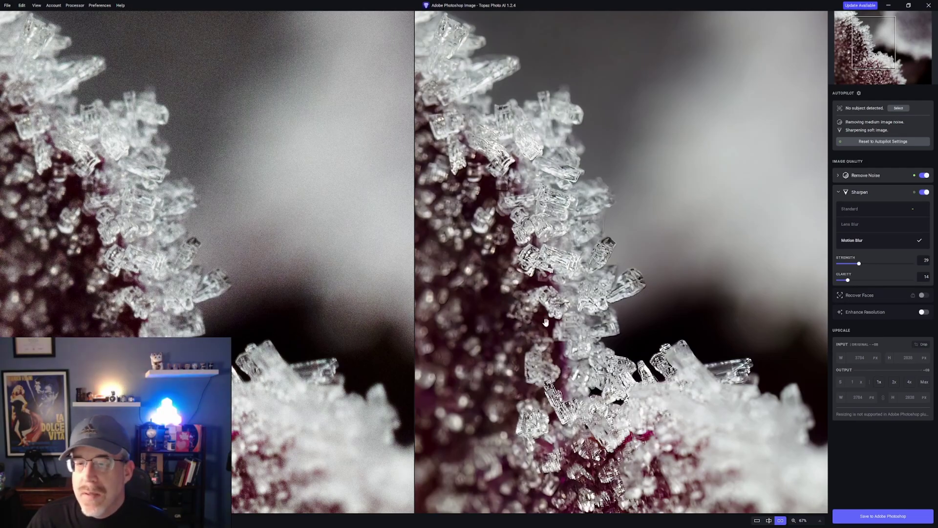
Compare the original and processed photo in split view across the leaf edge, and return to the side-by-side view.
click(770, 521)
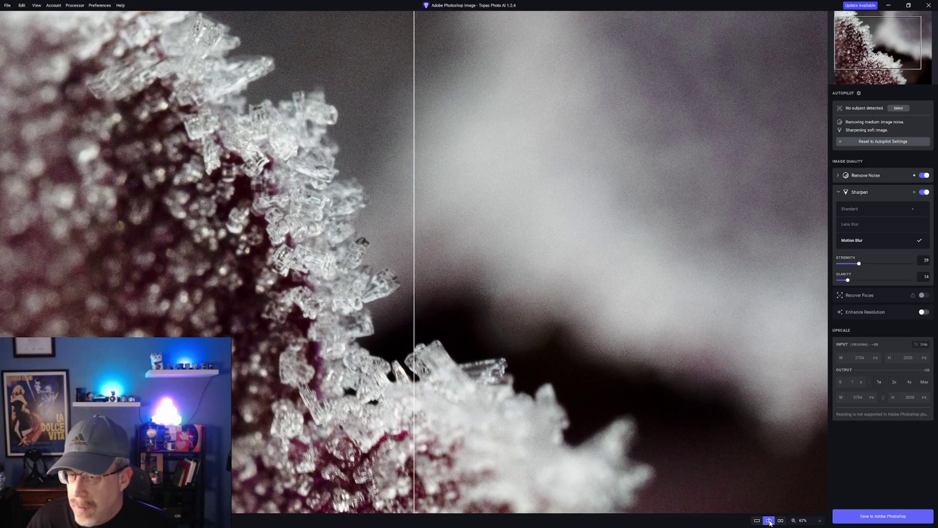
drag(415, 264, 215, 303)
click(781, 520)
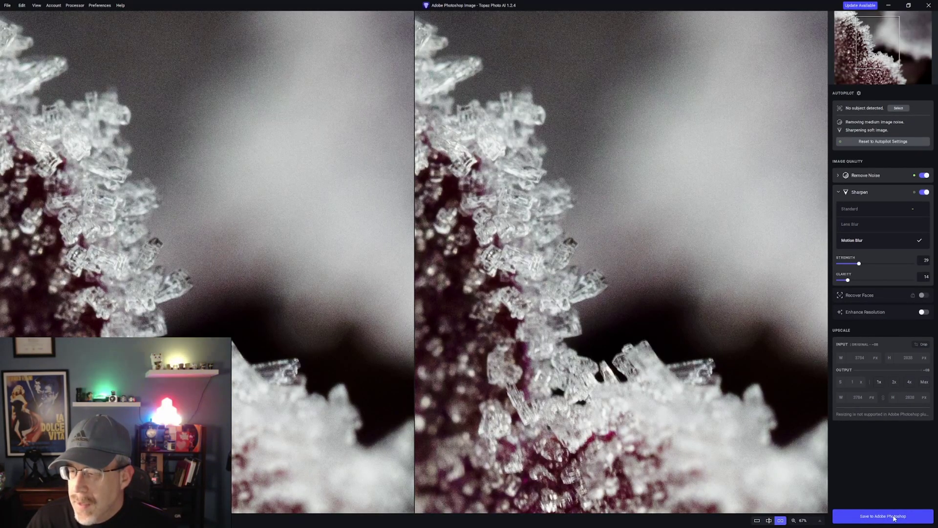
Save the Topaz result back to Photoshop and quit Photoshop, saving the changes to the TIFF file.
click(894, 521)
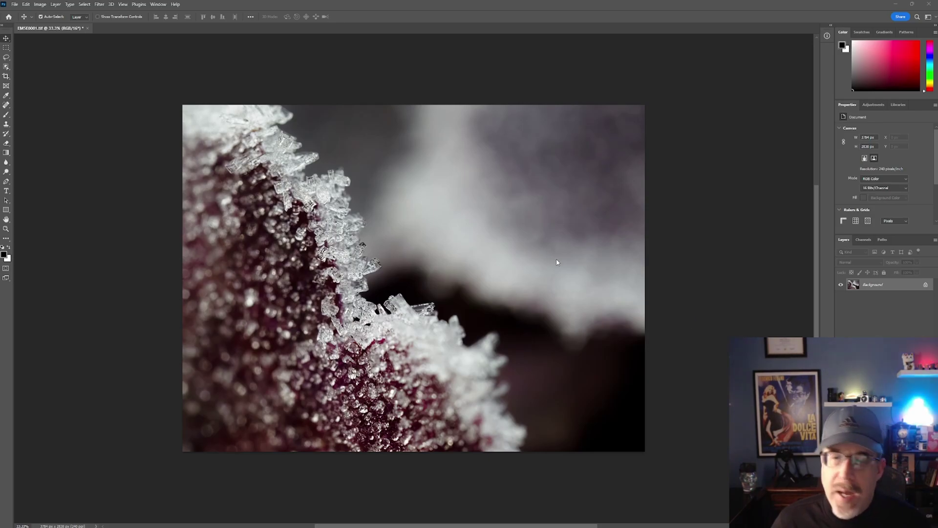
click(929, 5)
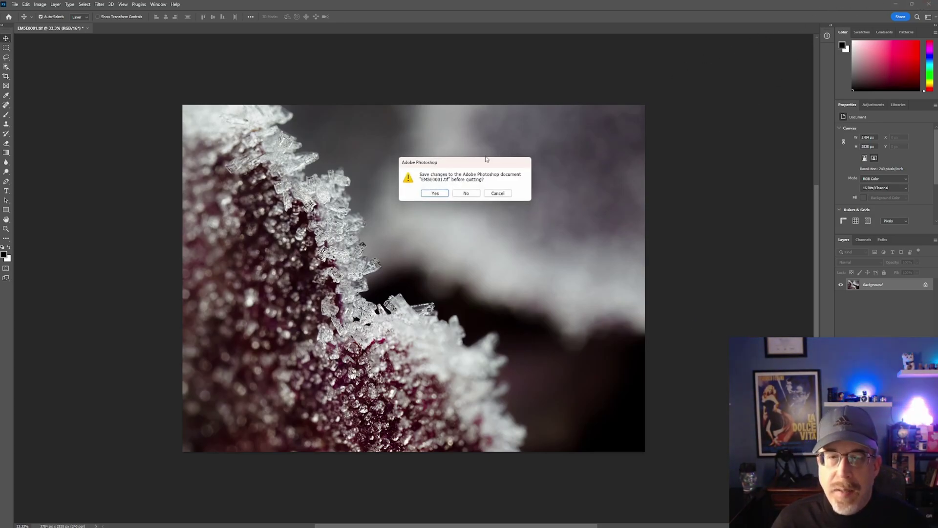
click(435, 194)
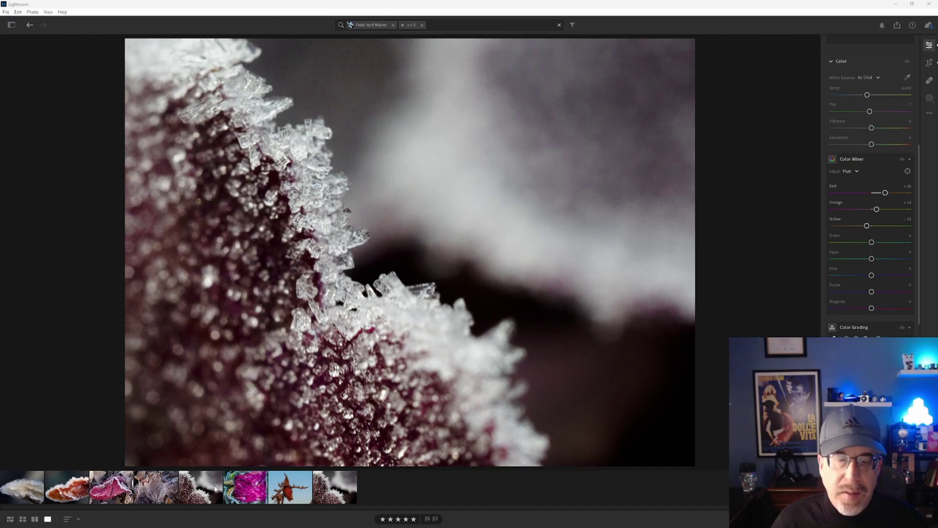
Select the original frosted leaf photo in Lightroom's filmstrip and reset all its edits.
click(199, 487)
right_click(198, 496)
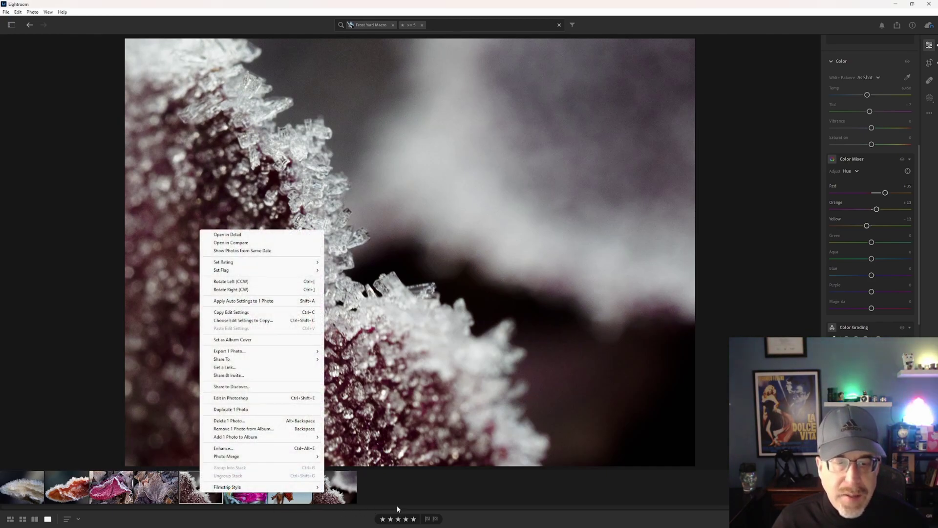
click(401, 492)
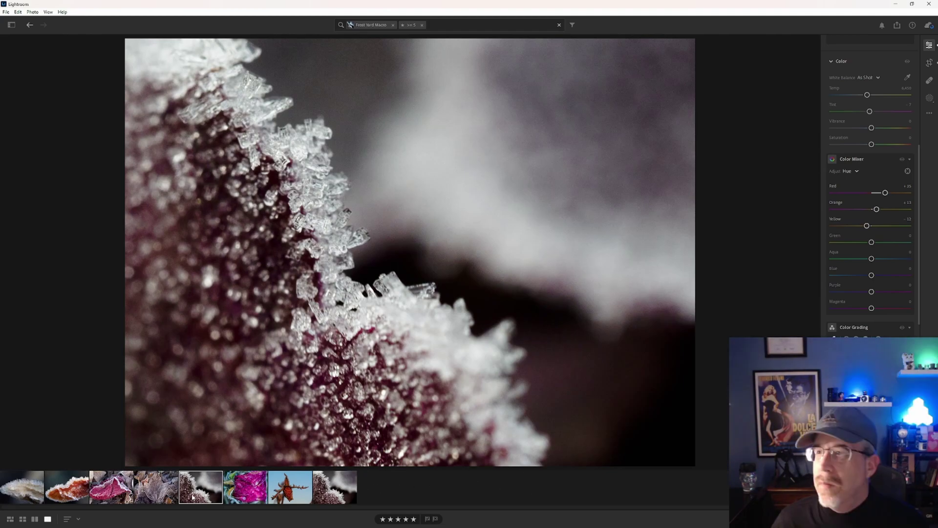
scroll(870, 195, up, 10)
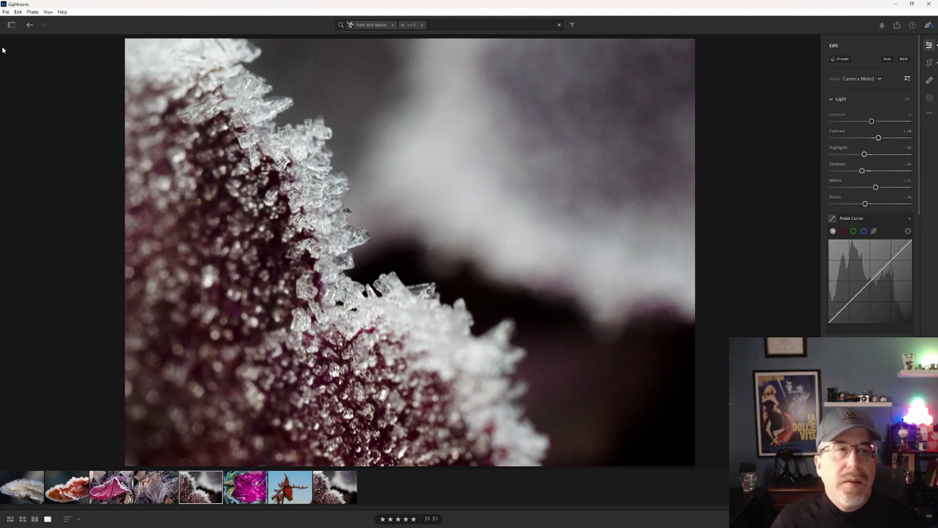
click(30, 13)
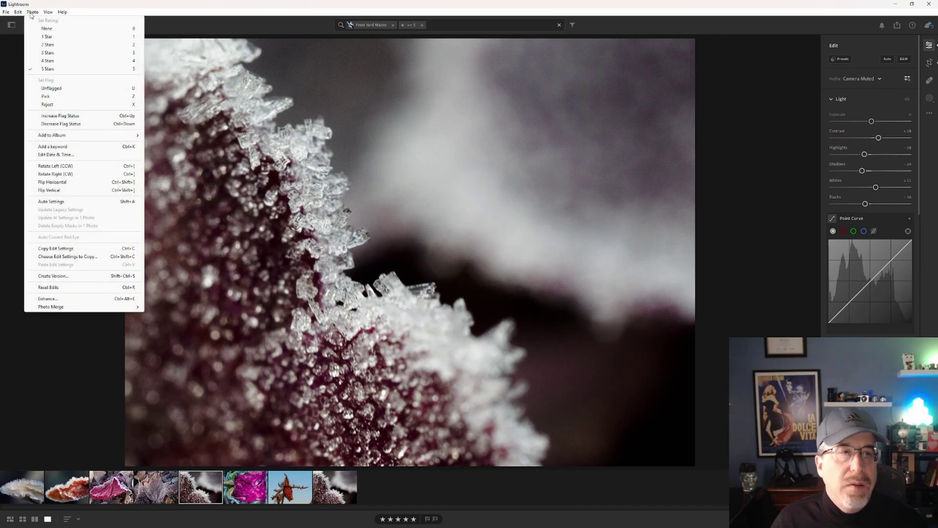
click(105, 288)
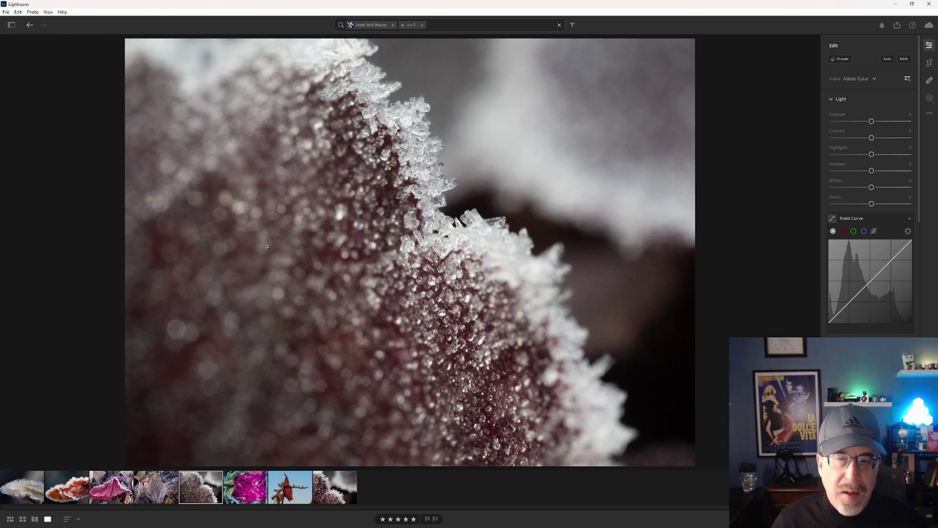
Compare the edited copy with the unedited original, and examine the original's frost crystals full screen and zoomed in.
click(334, 494)
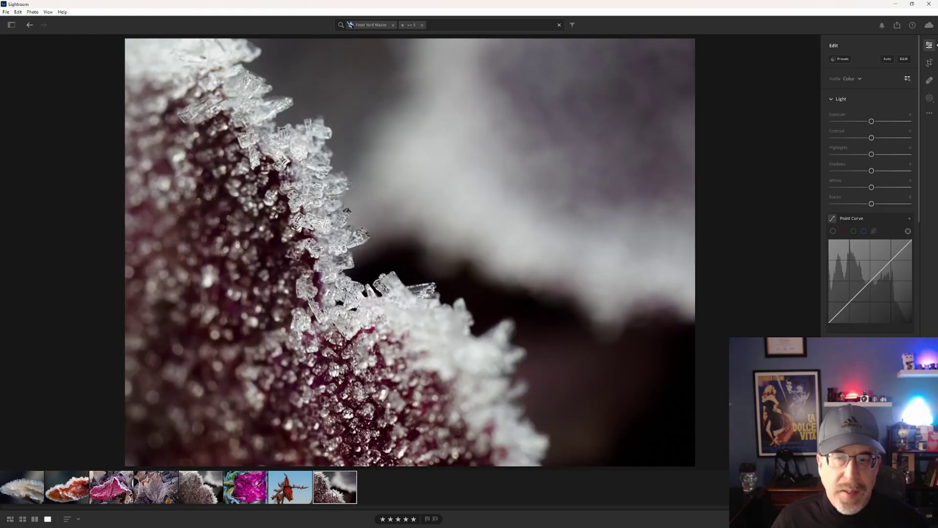
click(199, 491)
key(f)
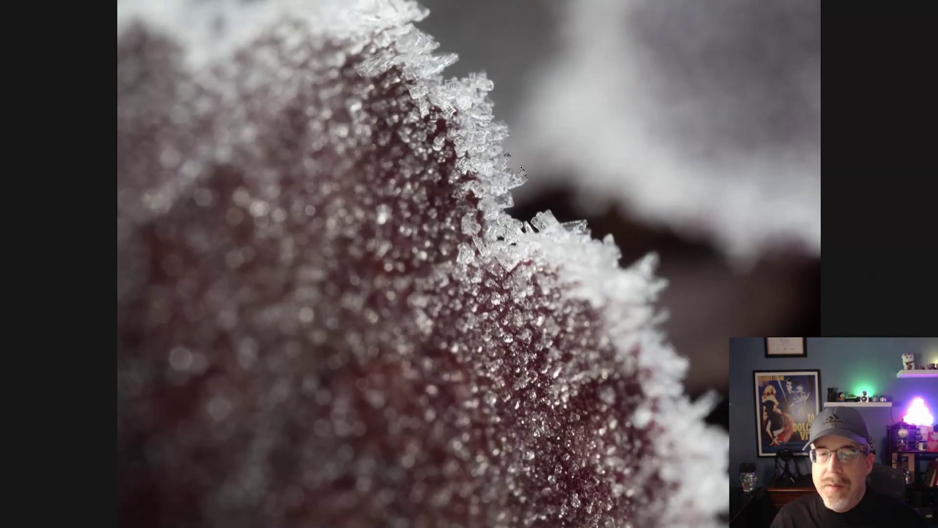
click(499, 107)
drag(509, 131, 404, 177)
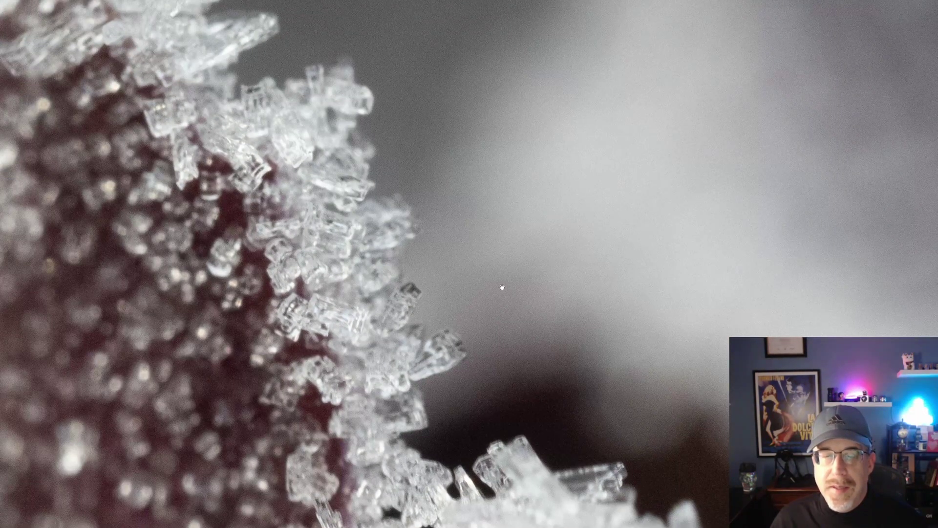
key(Escape)
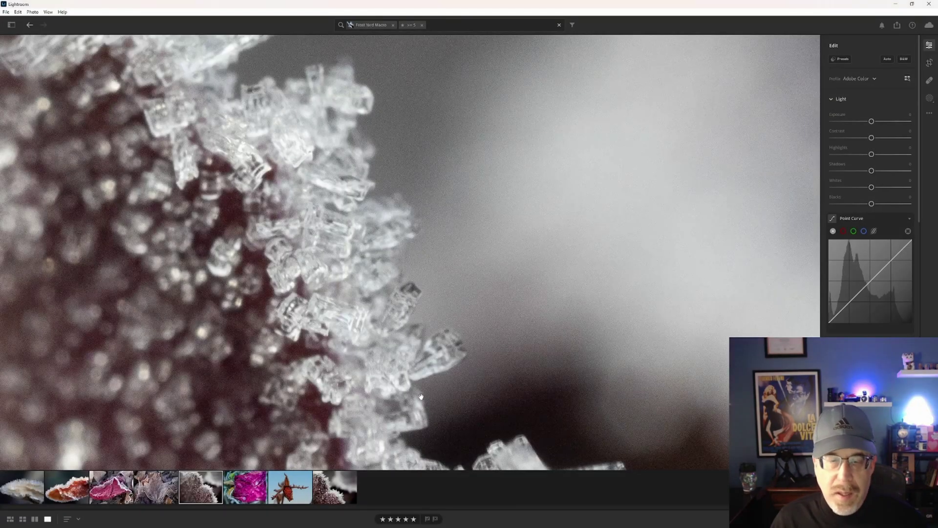
Examine the edited leaf copy zoomed in on the background and, full screen, along the frost crystals.
click(330, 495)
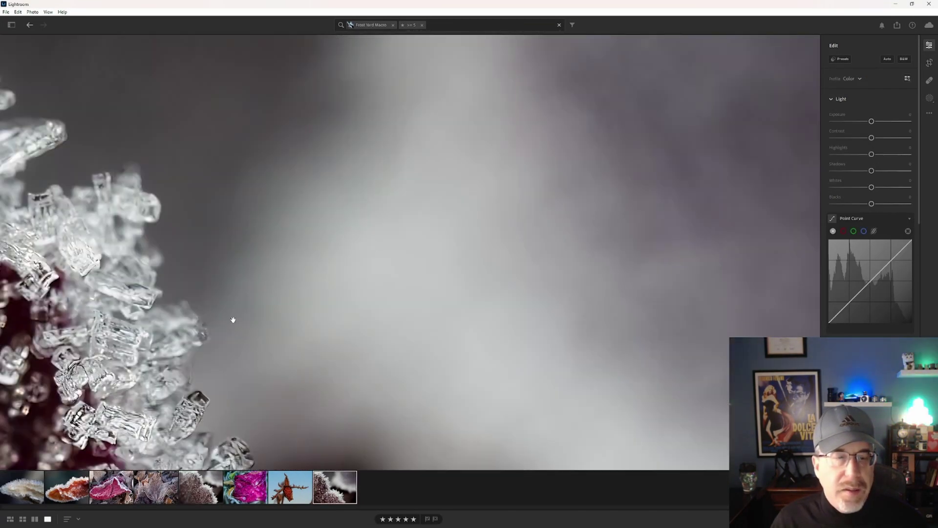
click(272, 295)
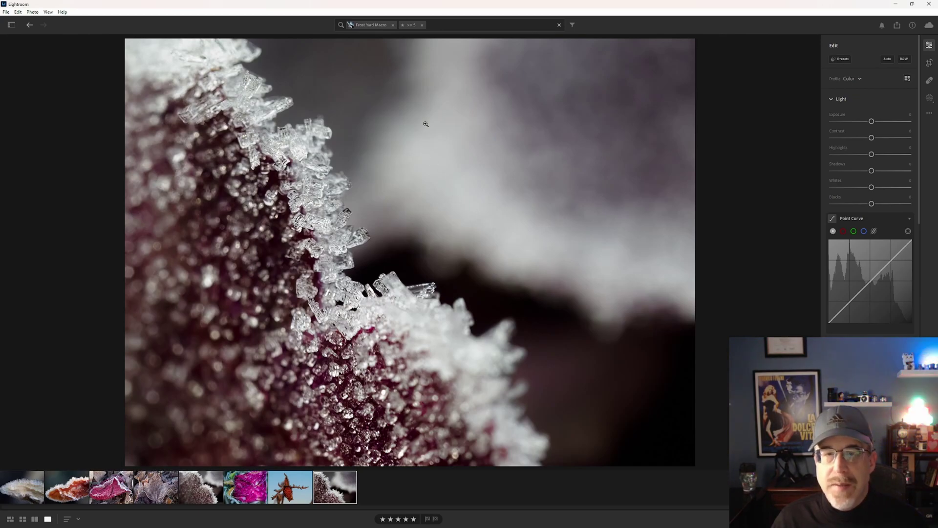
key(f)
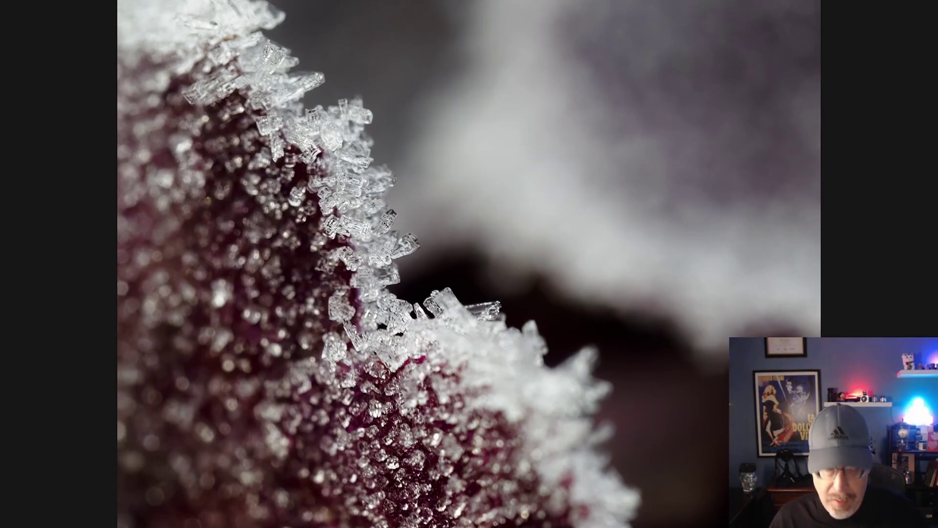
click(384, 235)
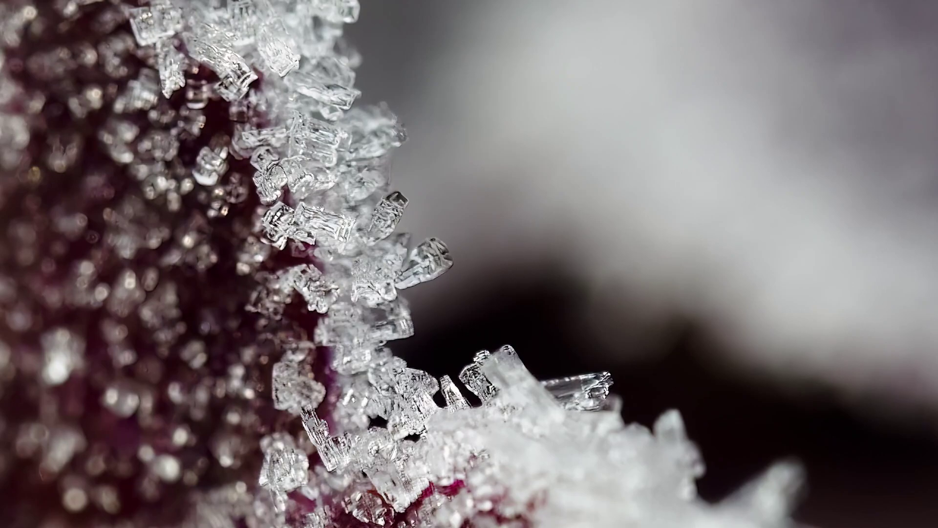
drag(338, 52, 259, 37)
drag(408, 315, 409, 221)
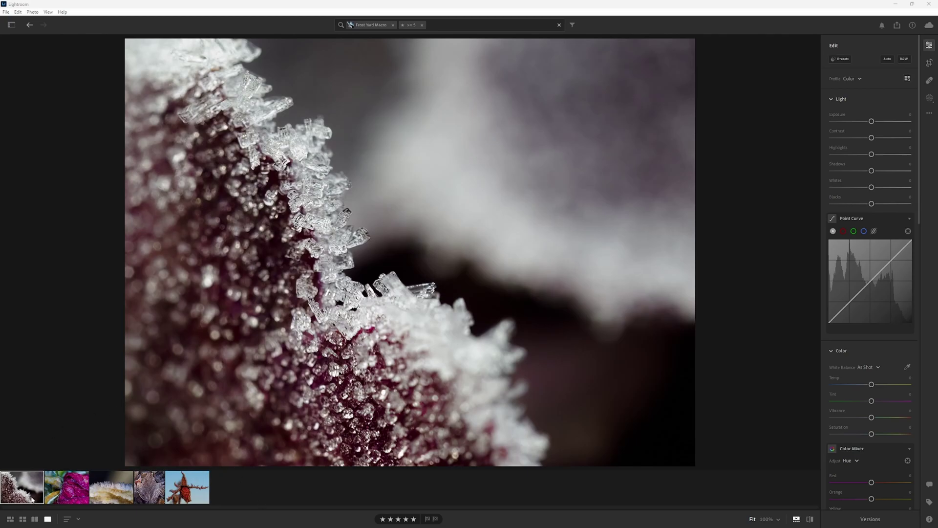
View the finished leaf photo full screen, and move on to the frosted magenta flower photo for a close-up look.
click(182, 369)
click(224, 386)
key(f)
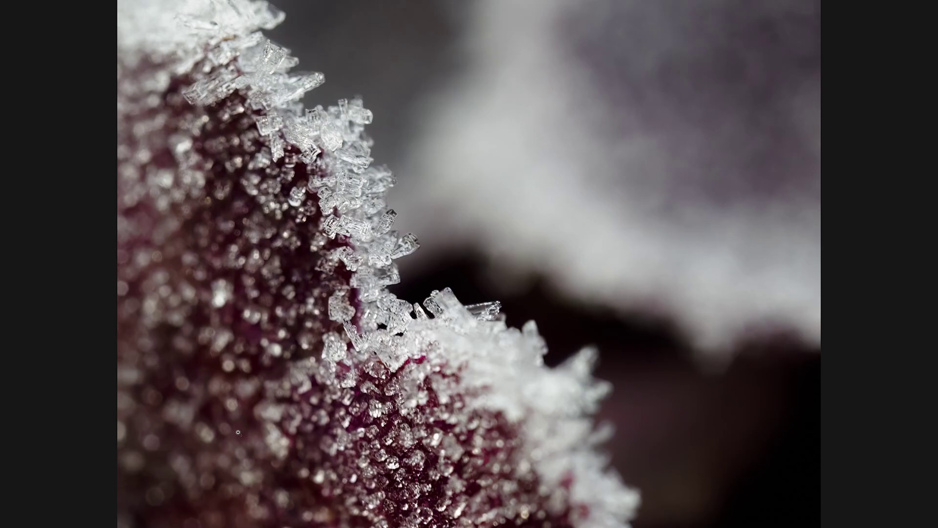
key(Right)
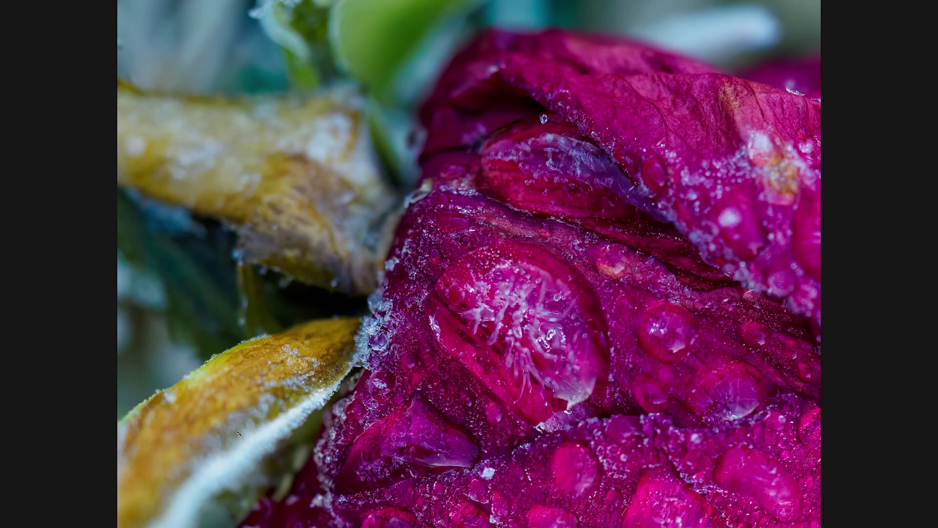
key(Left)
key(Right)
click(402, 294)
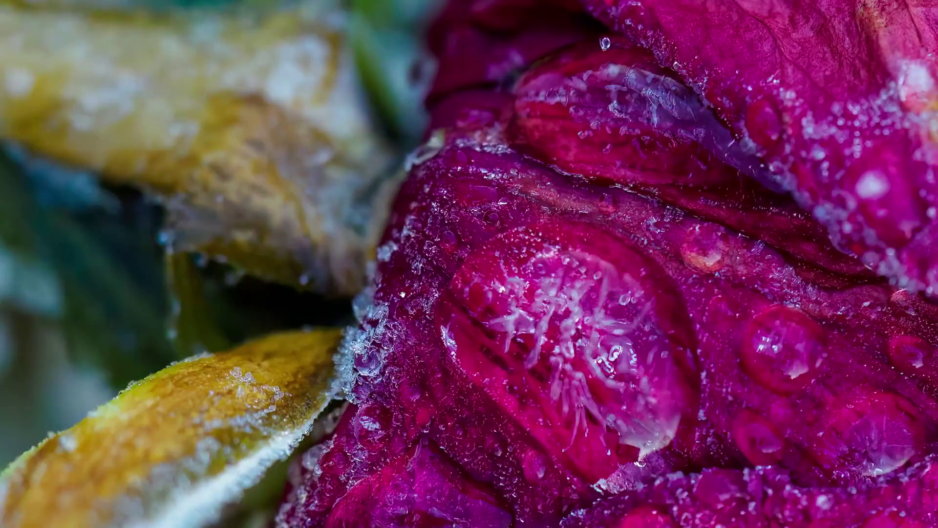